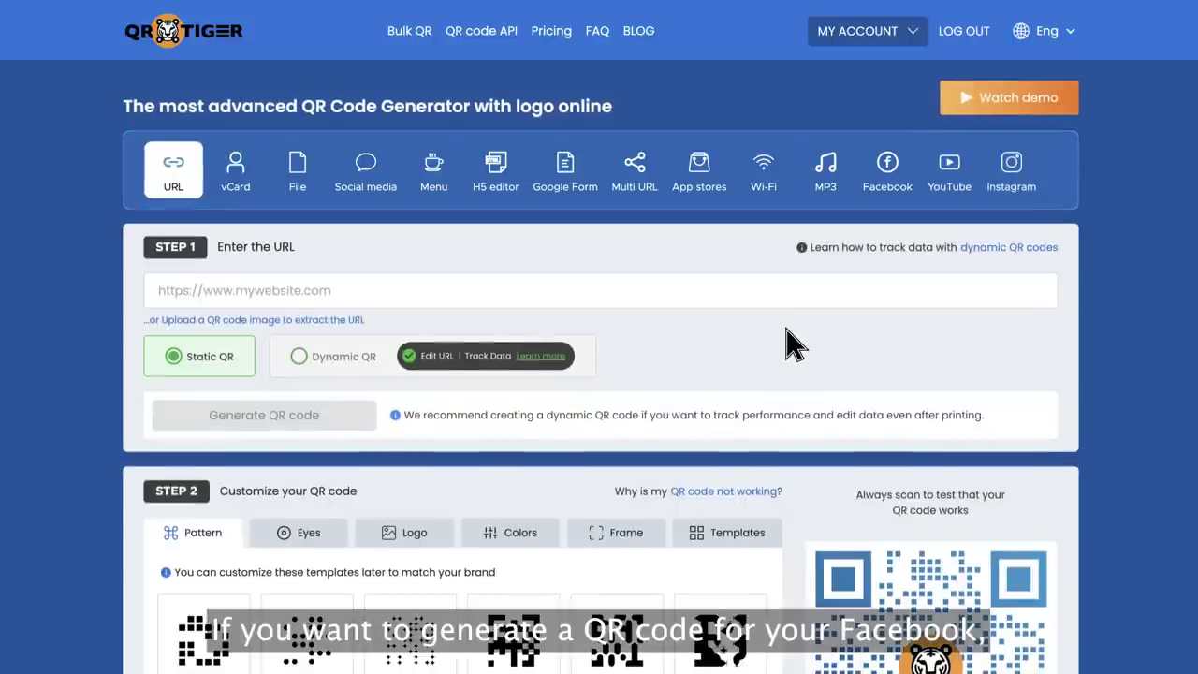
Browse the Facebook, YouTube, Instagram and Pinterest QR types, then return to the URL type
left_click(885, 178)
left_click(950, 180)
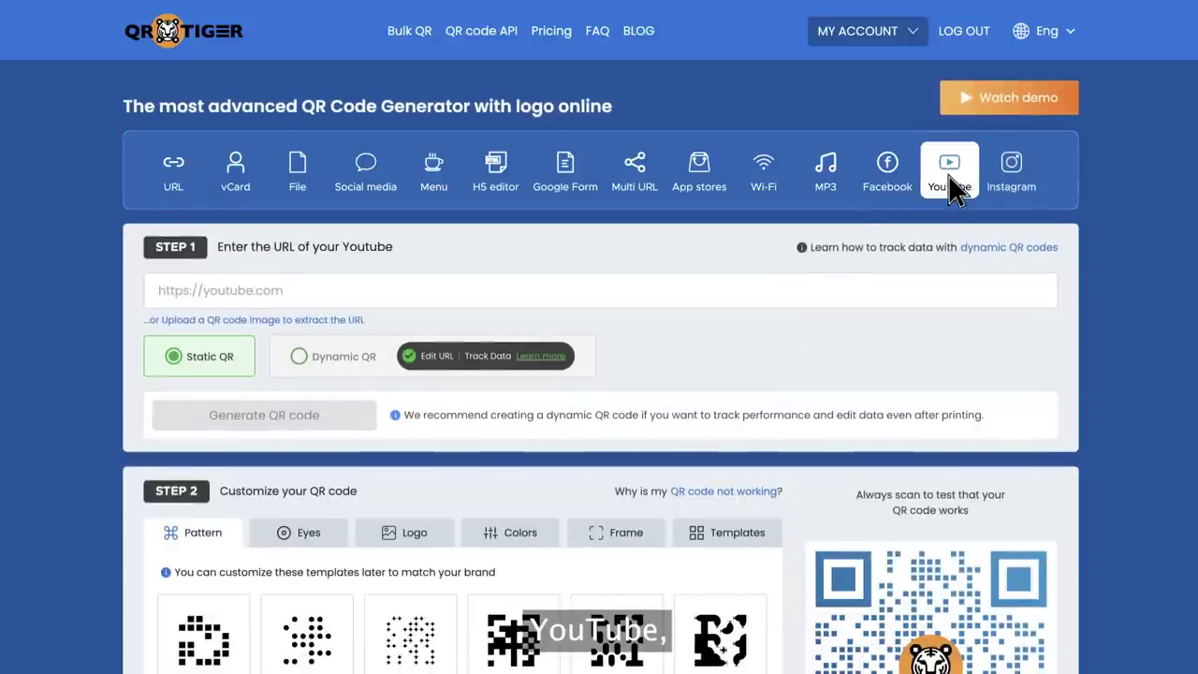
left_click(1013, 178)
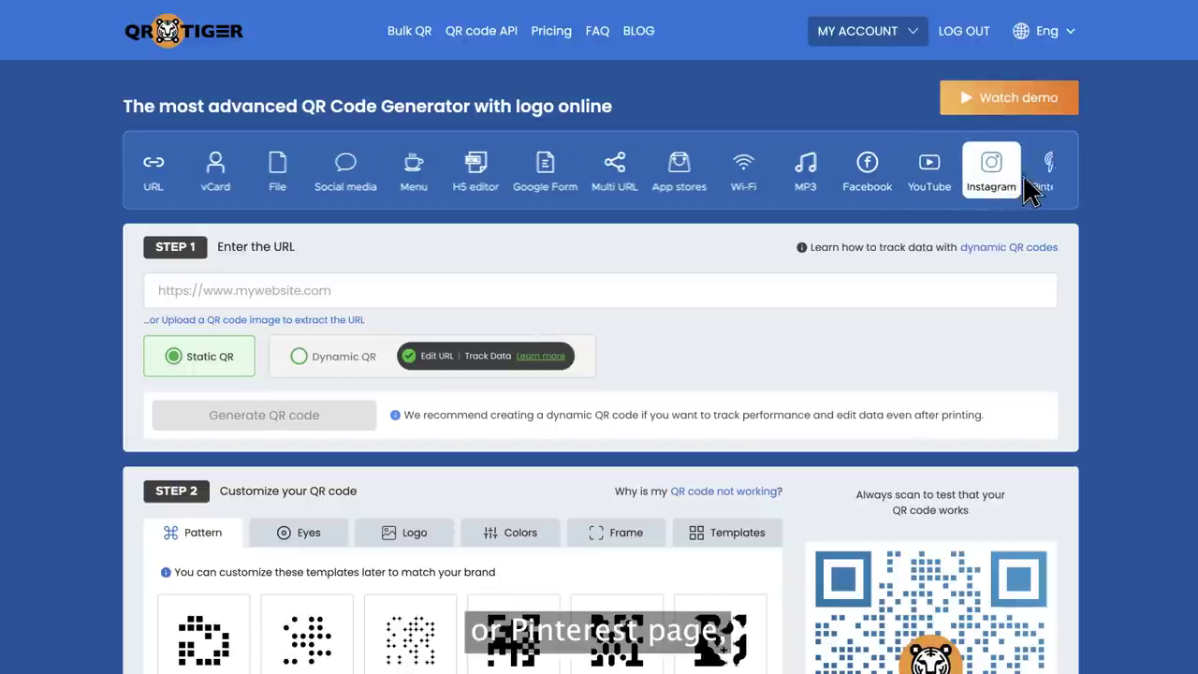
left_click(1033, 185)
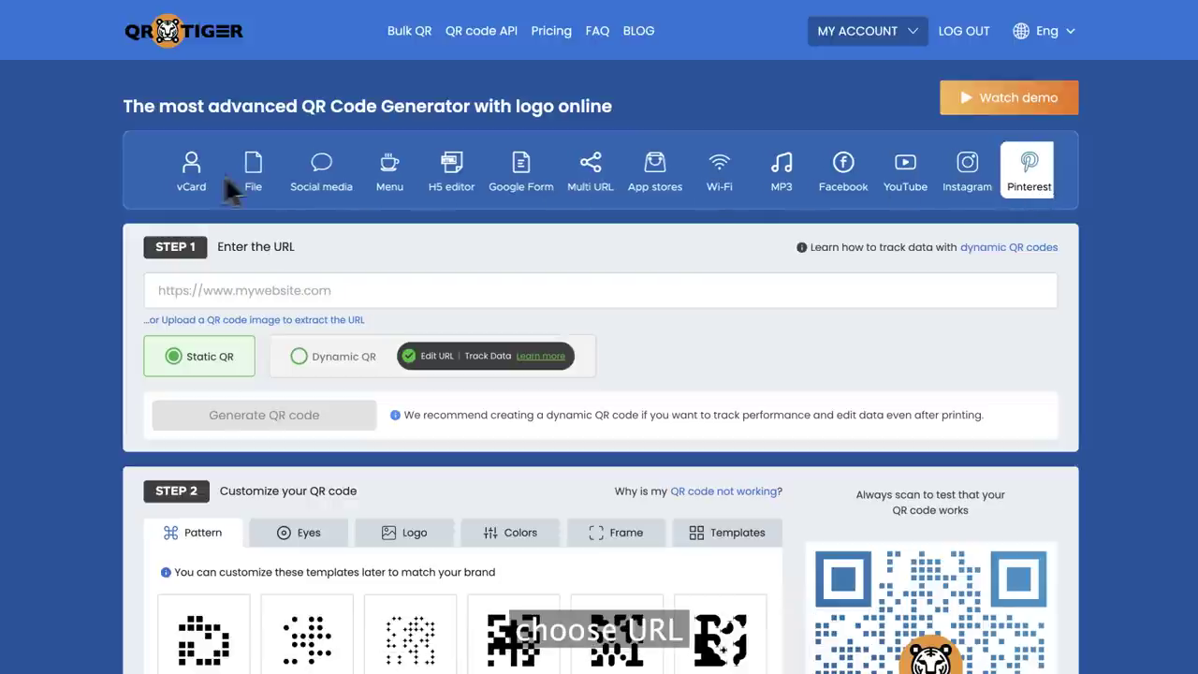
left_click(155, 178)
left_click(279, 295)
type("https://www.corpintech.com")
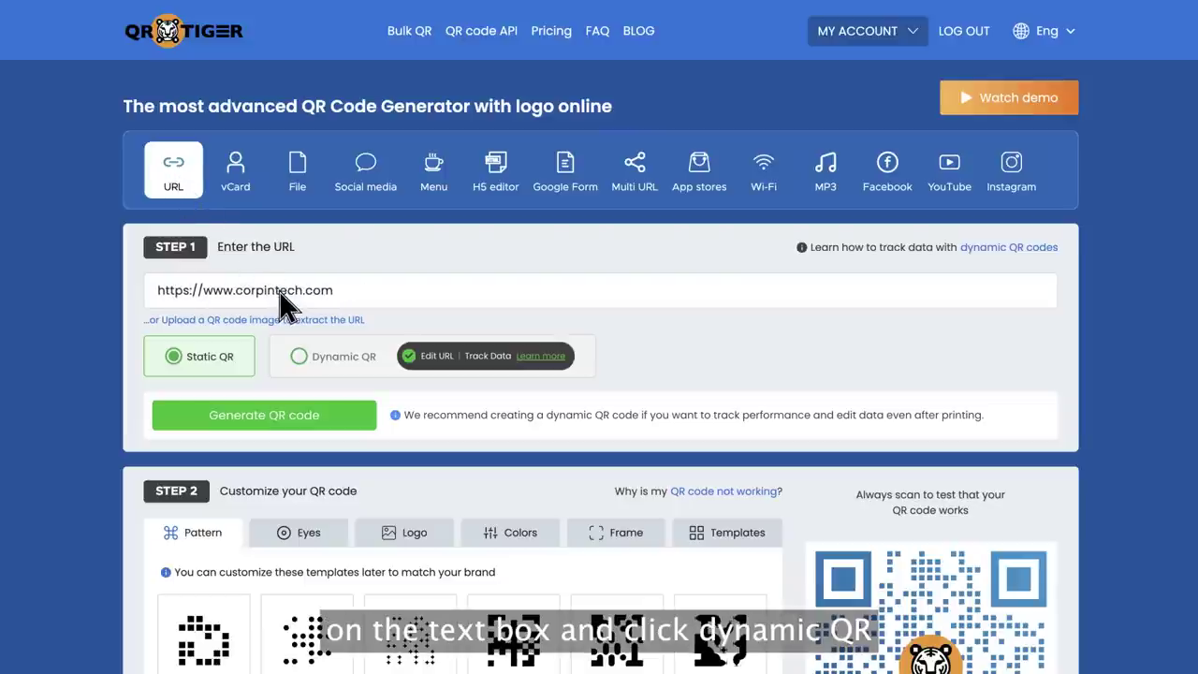
left_click(303, 362)
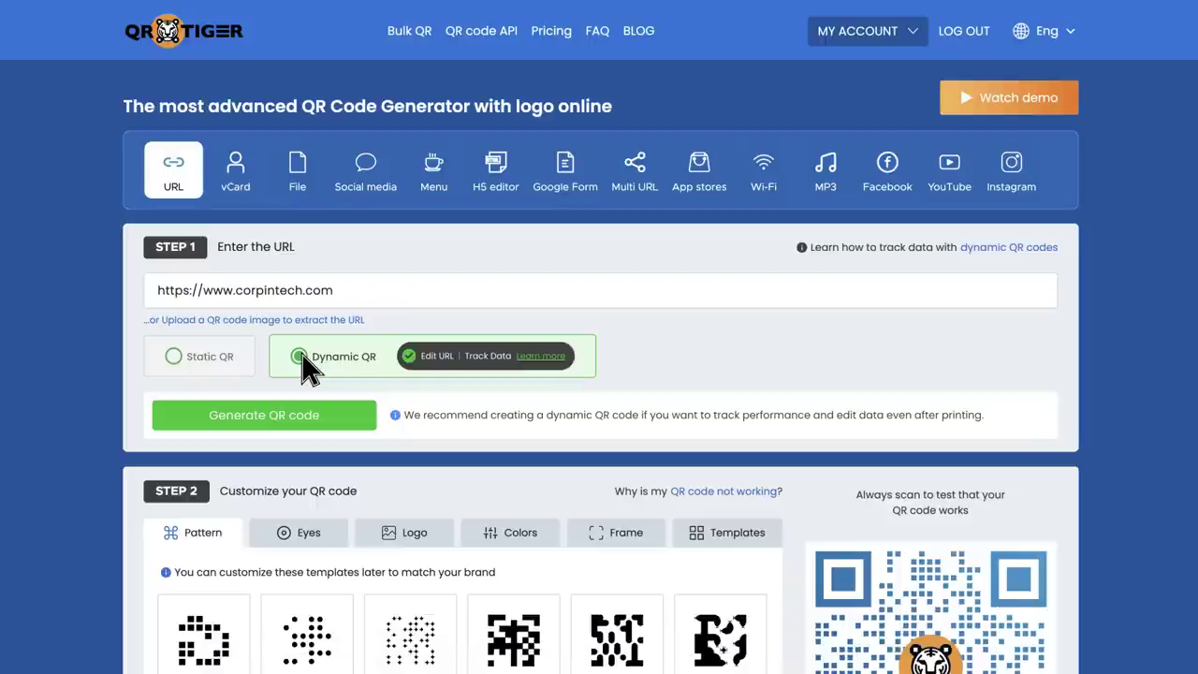
left_click(309, 419)
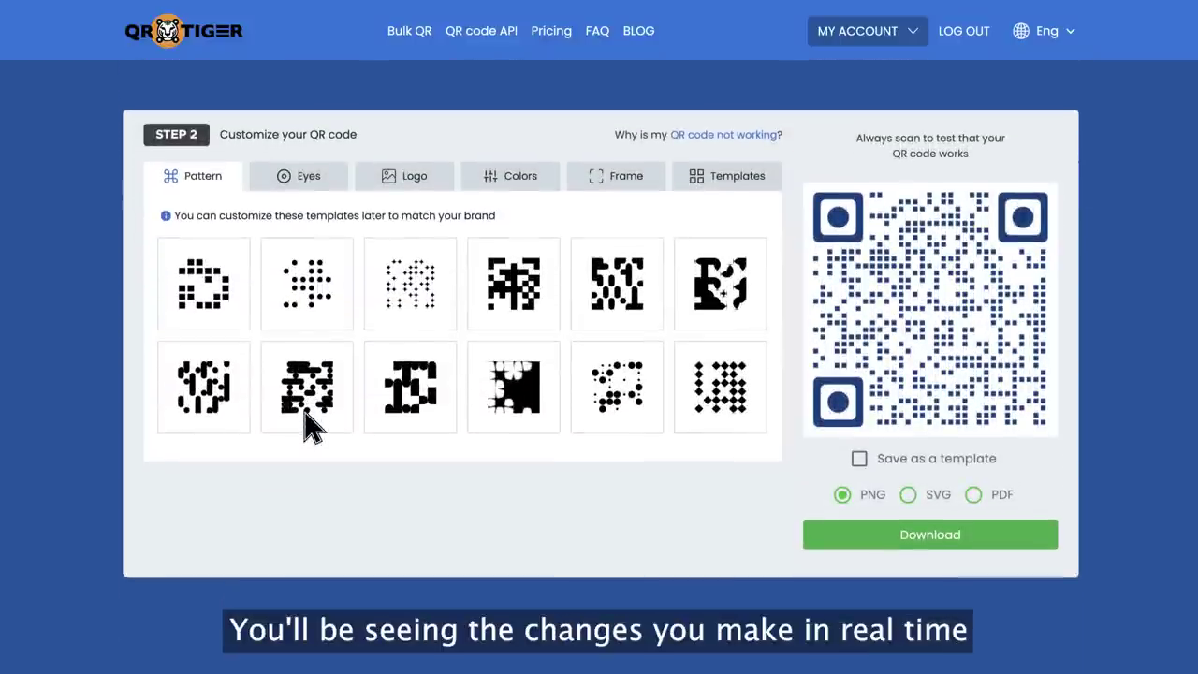
Apply the fourth dot pattern, a new eye shape and a centre logo to the code
left_click(492, 302)
left_click(312, 180)
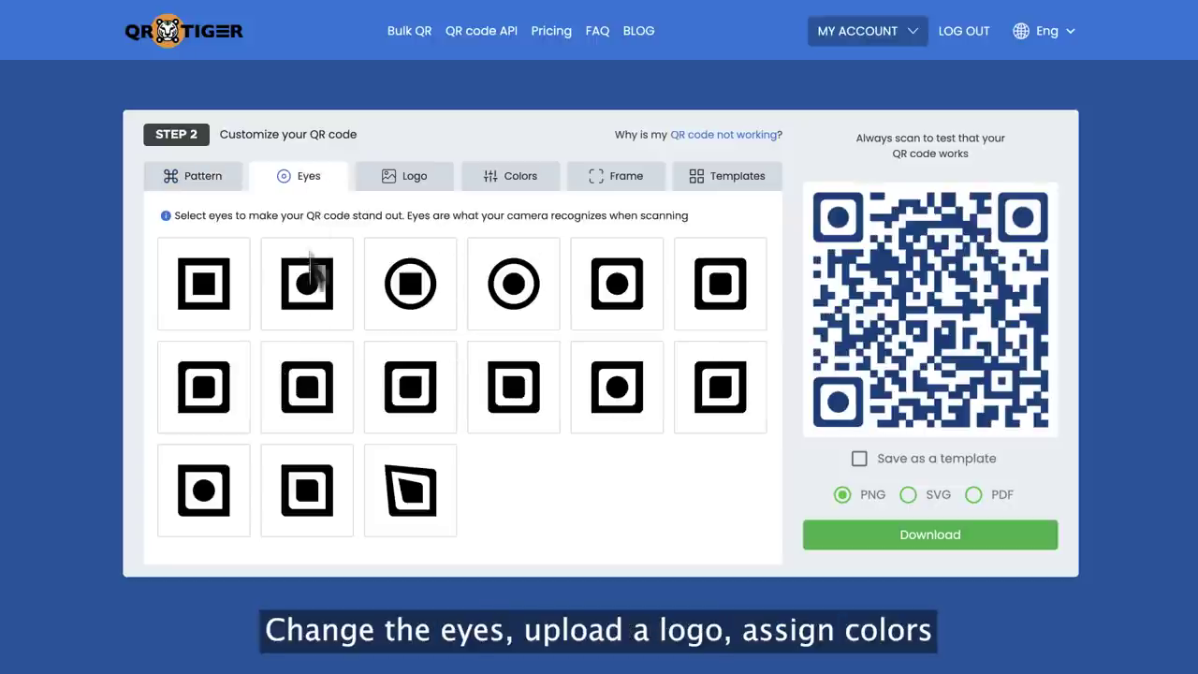
left_click(316, 388)
left_click(417, 187)
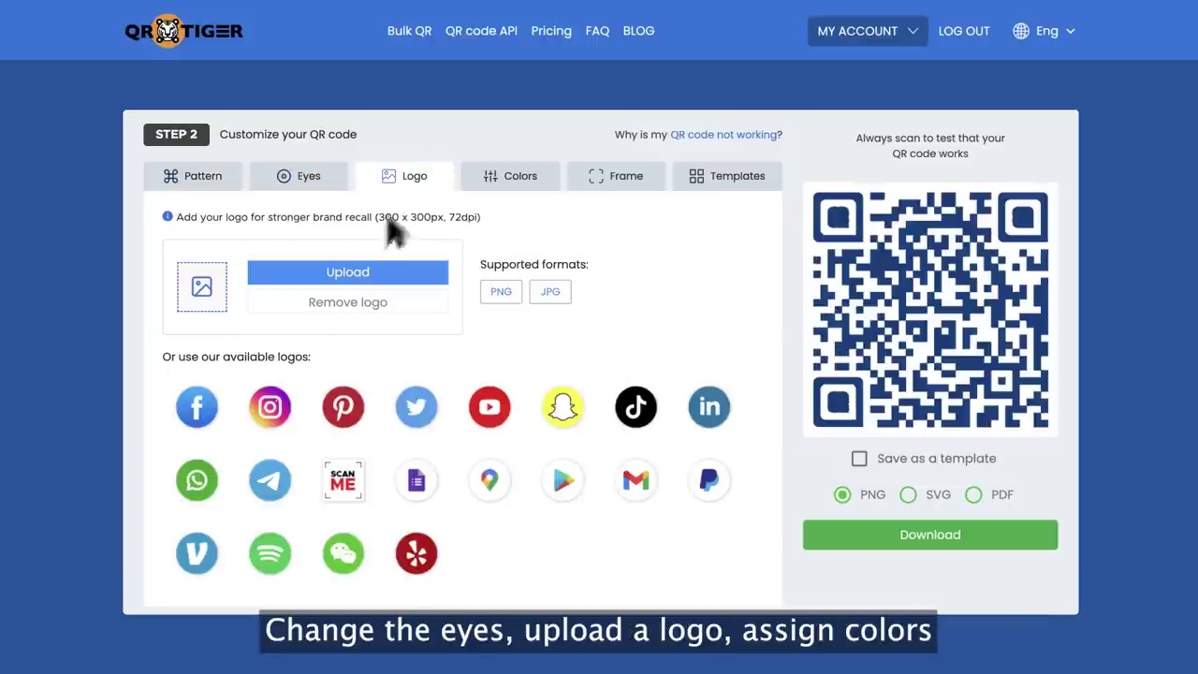
left_click(356, 273)
Color the dots #292929, with custom teal #16a4a9 outer eyes and crimson #cc1444 inner eyes
left_click(513, 180)
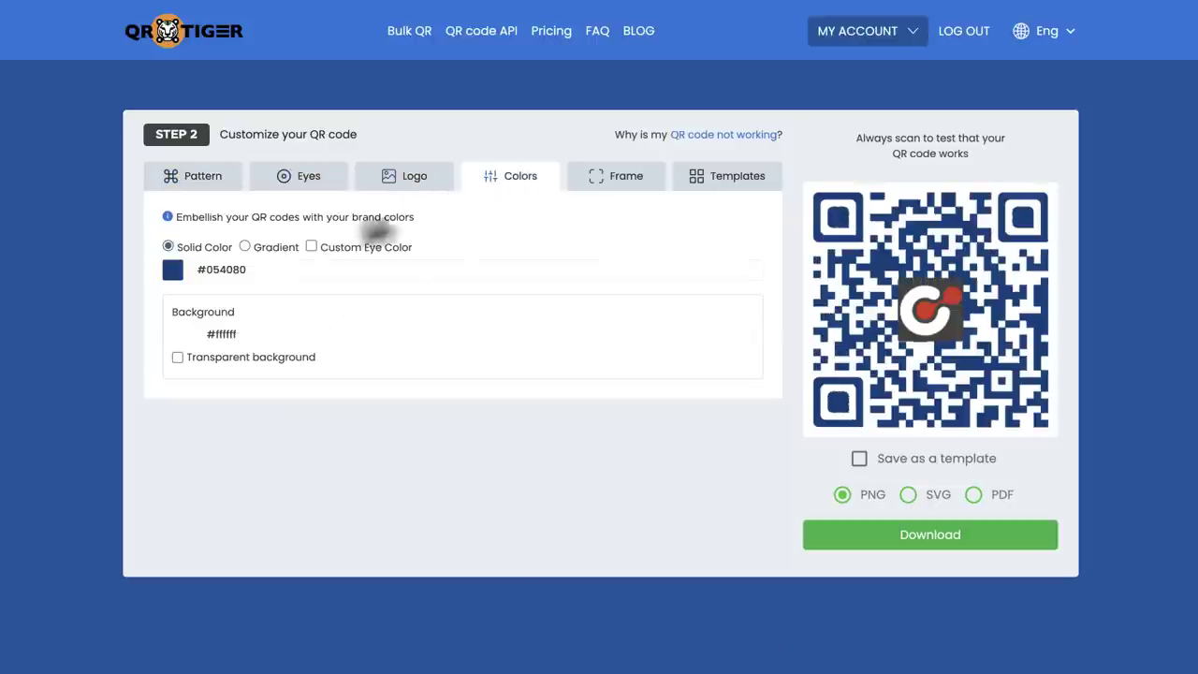
left_click(173, 271)
left_click(165, 410)
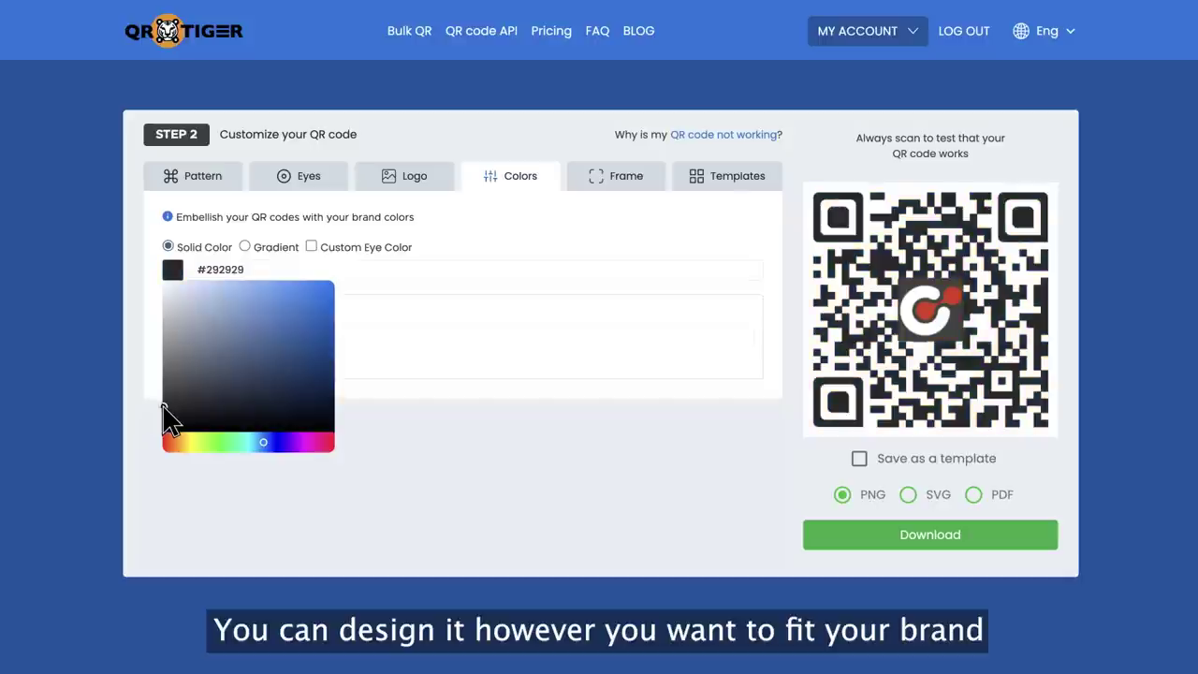
left_click(311, 247)
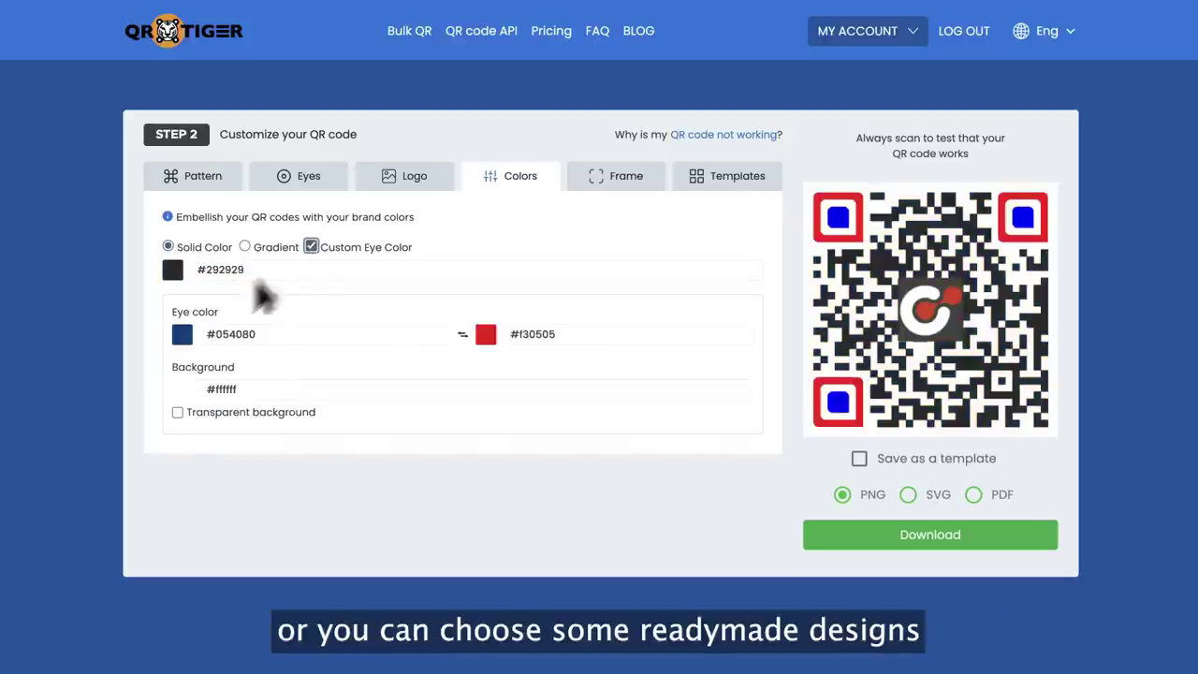
left_click(183, 337)
left_click(259, 506)
left_click(321, 396)
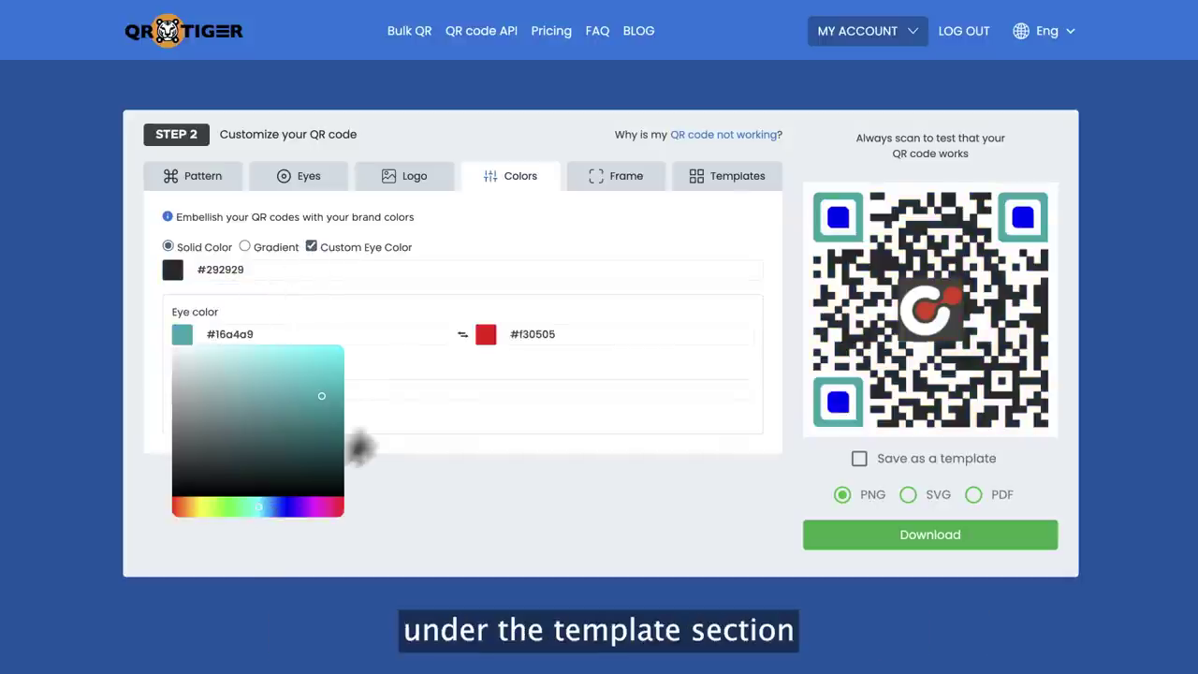
left_click(487, 339)
left_click(641, 506)
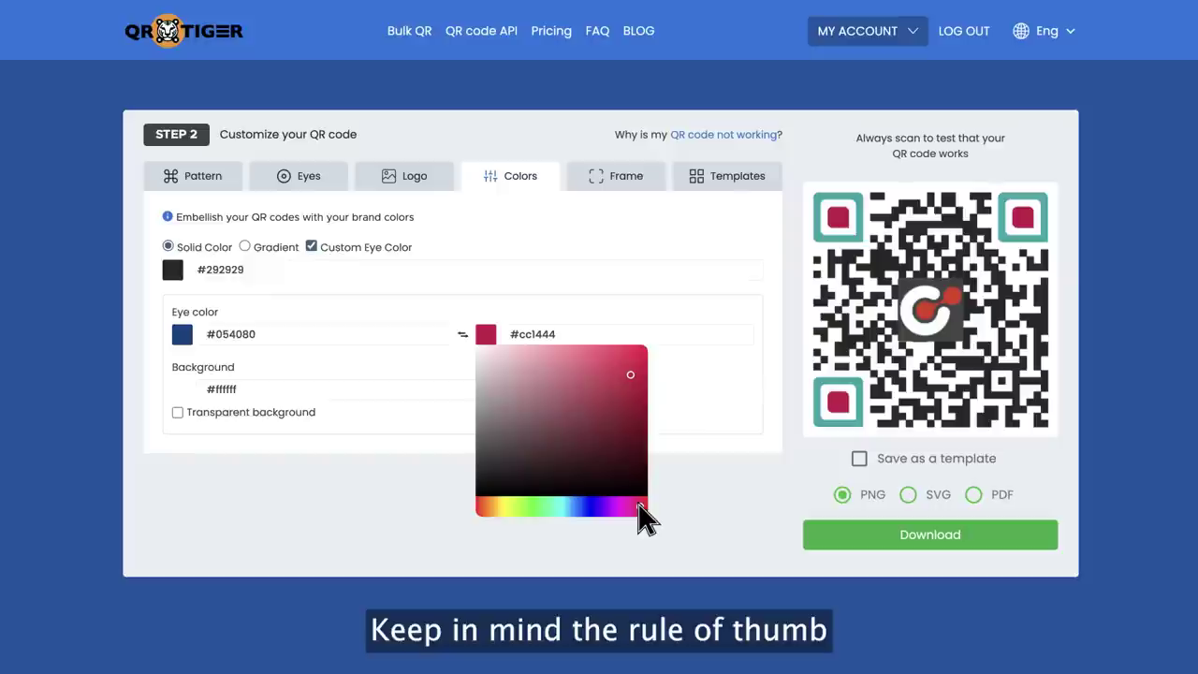
left_click(616, 180)
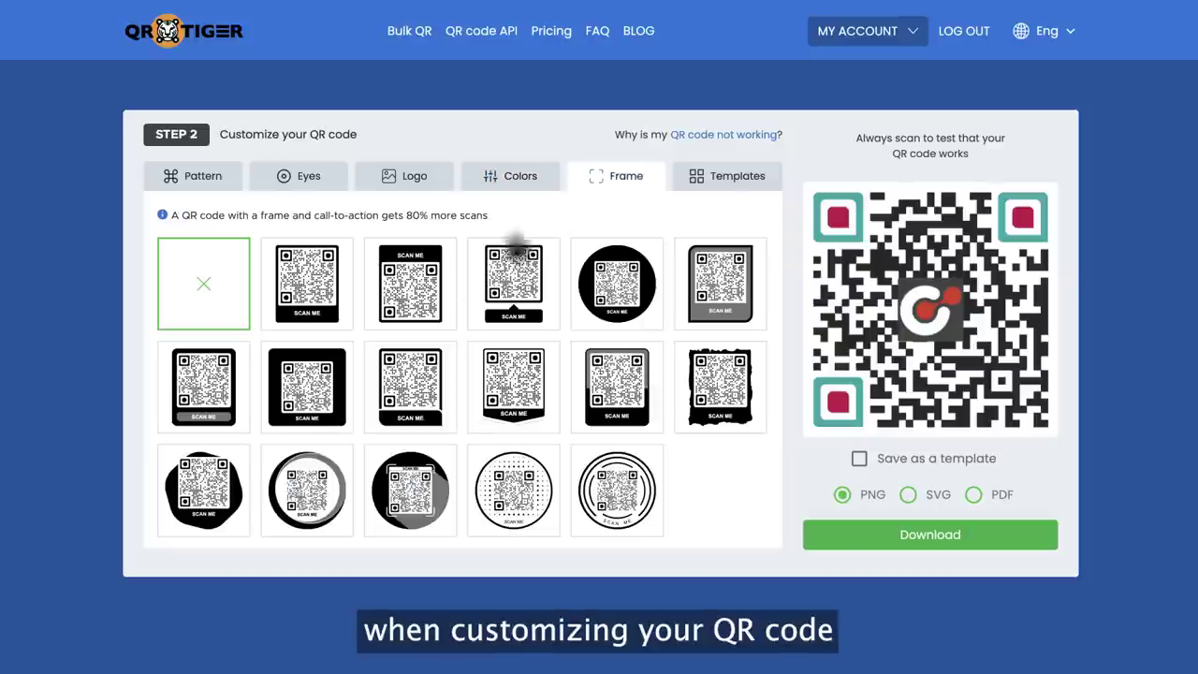
Add the caption-above frame in #292929 and change its caption from SCAN ME to 'TikTok Page'
left_click(413, 305)
scroll(413, 304, "down", 3)
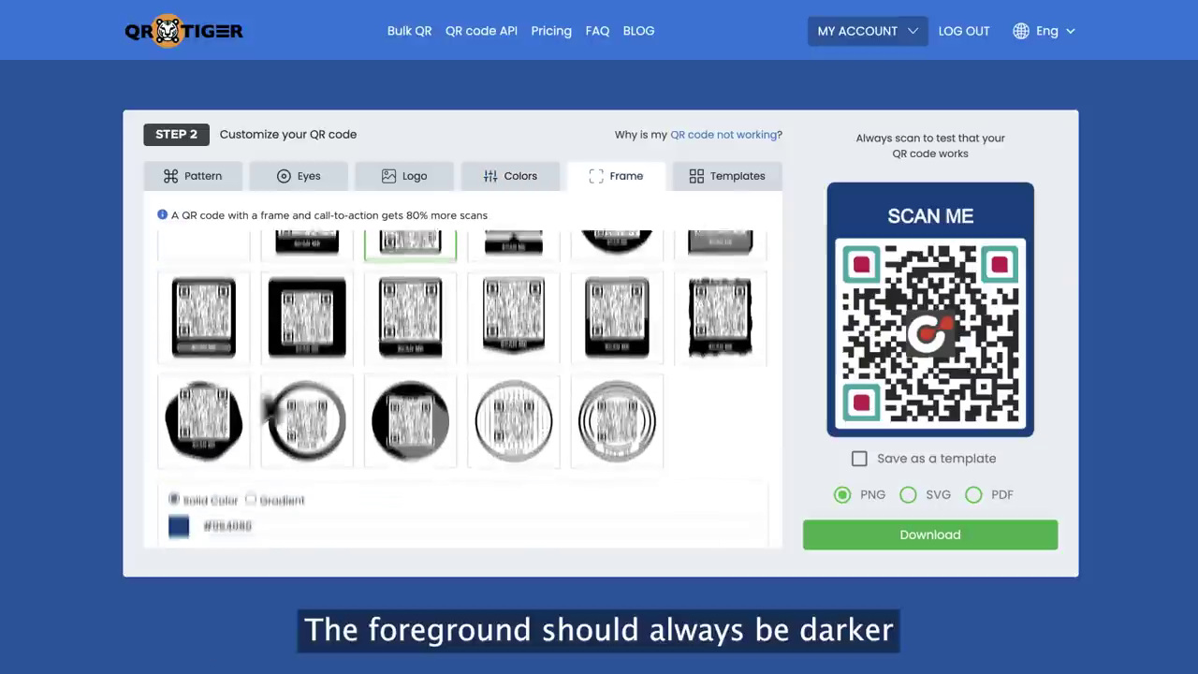
left_click(180, 459)
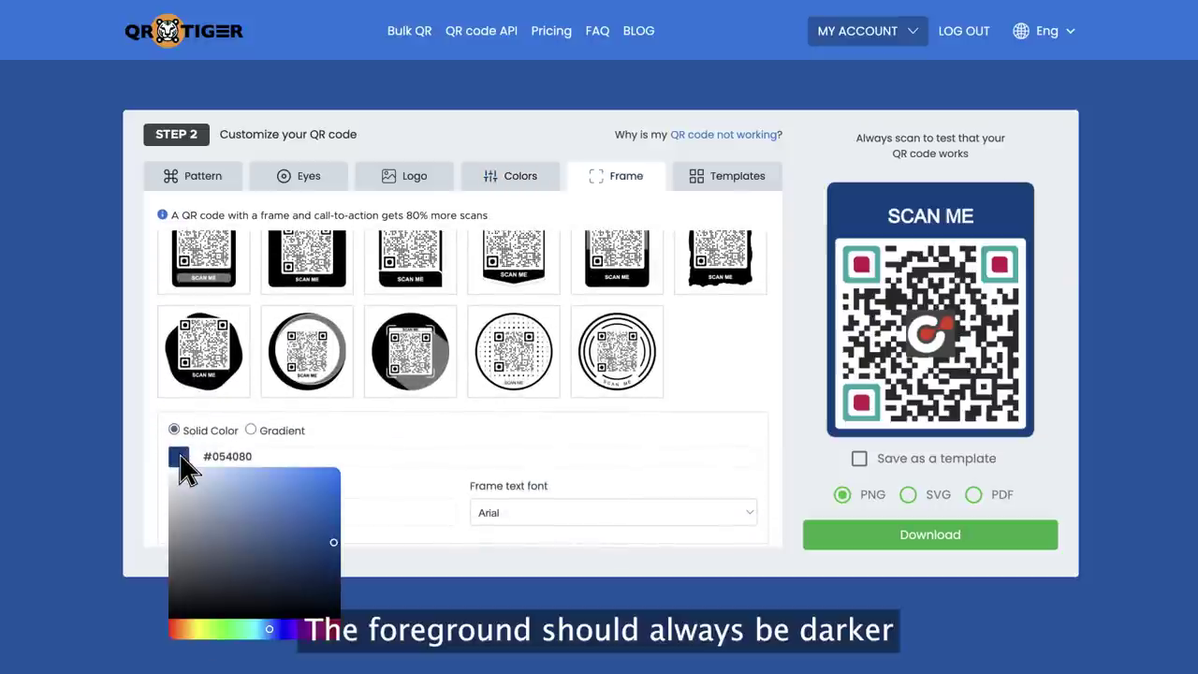
left_click_drag(178, 469, 174, 604)
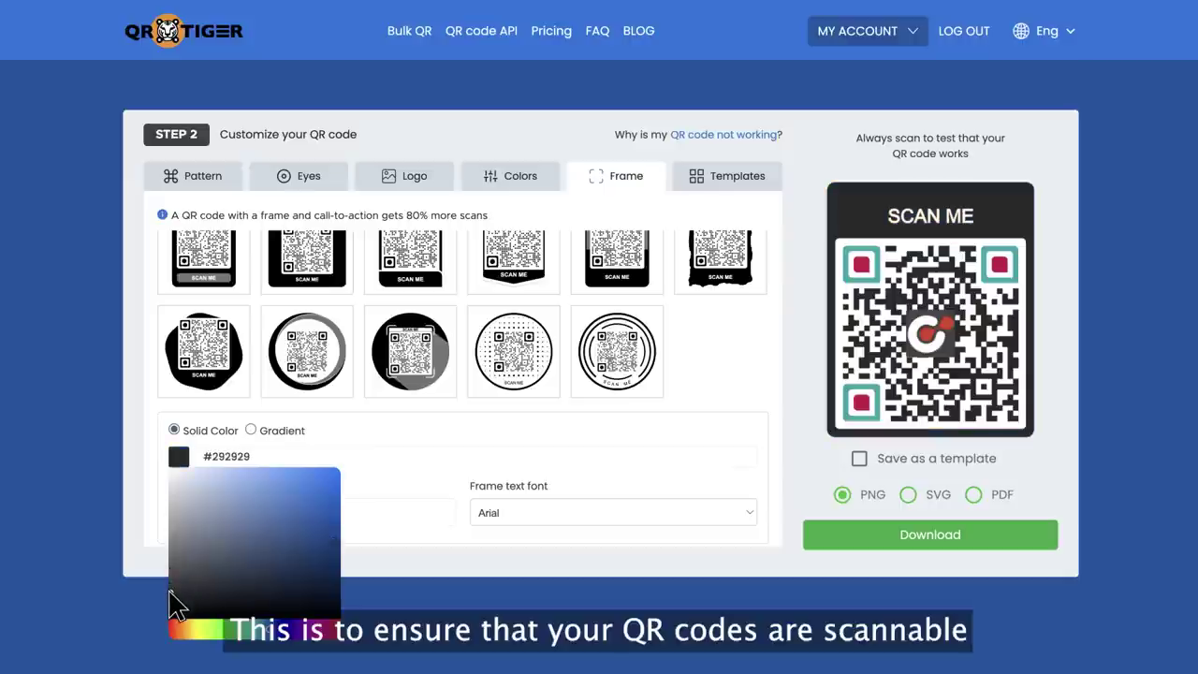
left_click(222, 532)
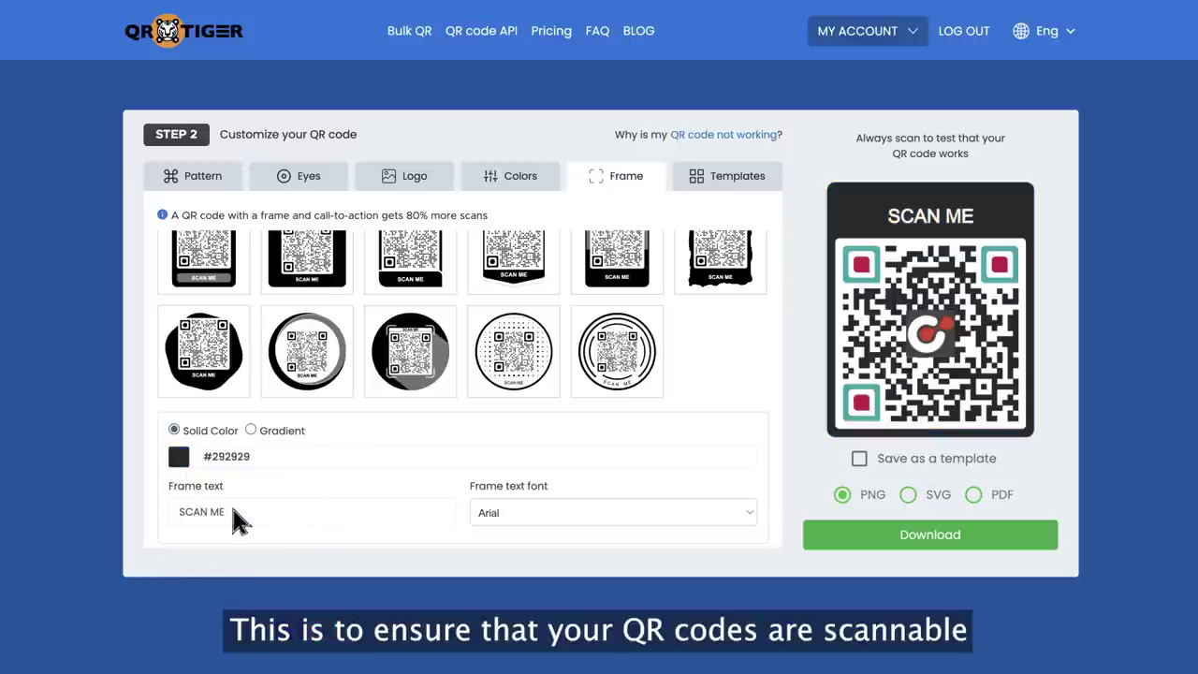
triple_click(233, 517)
type("TikTok Page")
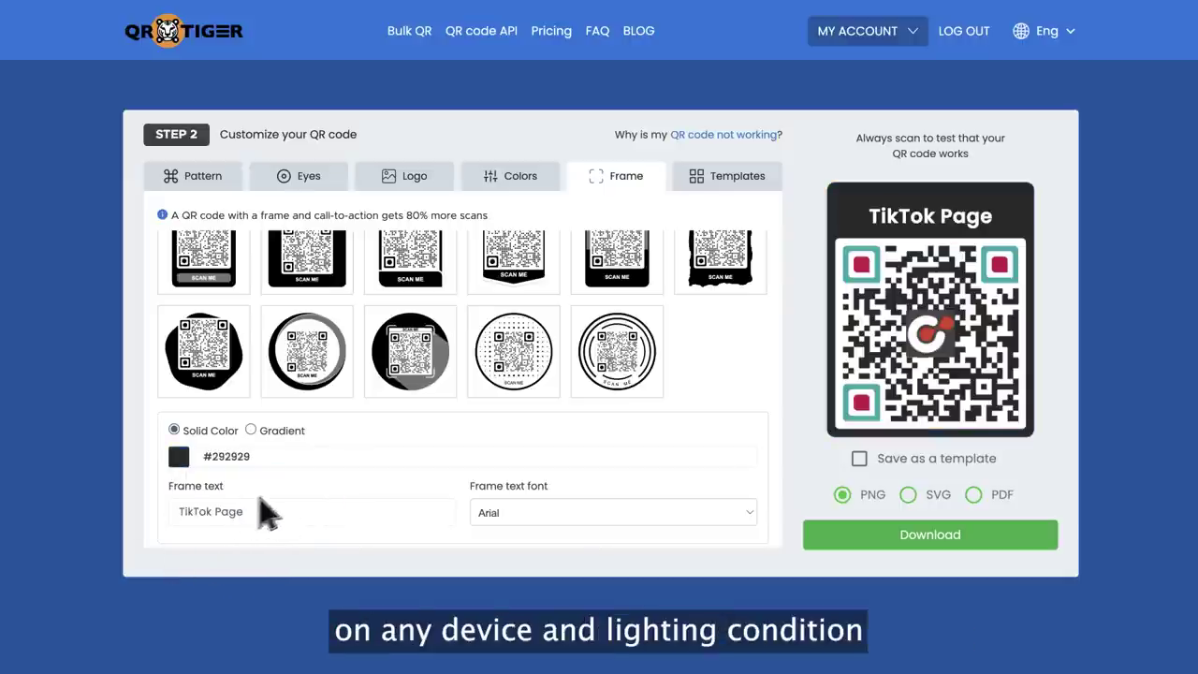
scroll(486, 445, "up", 3)
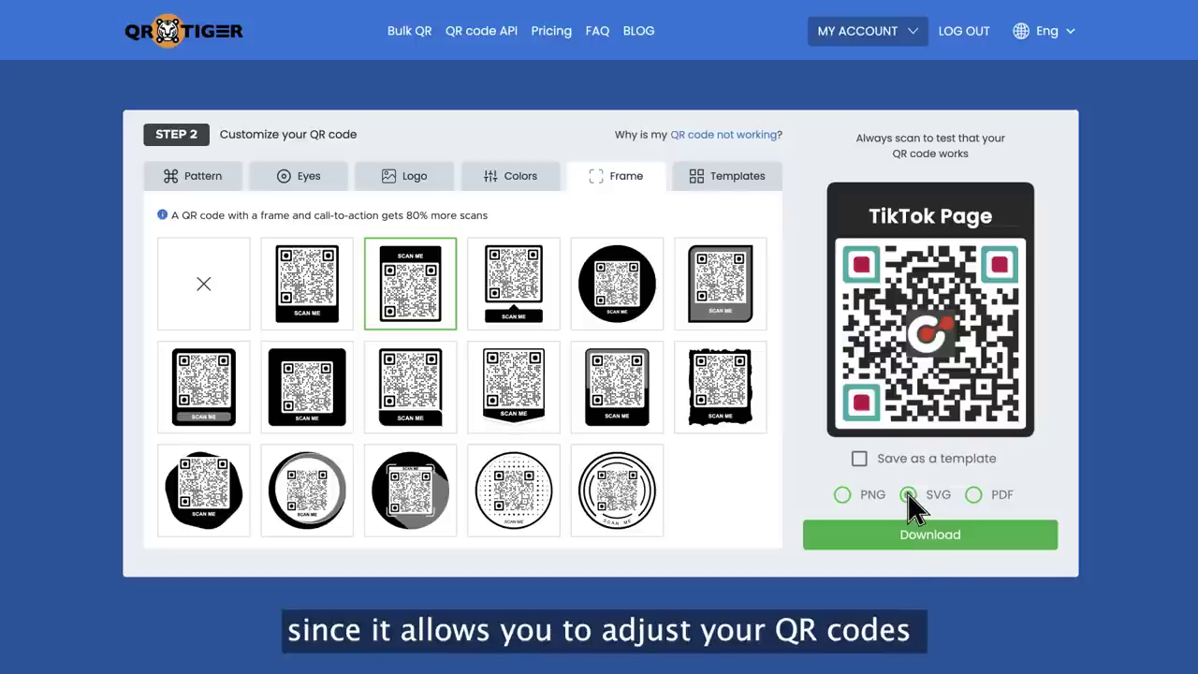
Choose SVG as the download format for the finished QR code
left_click(908, 495)
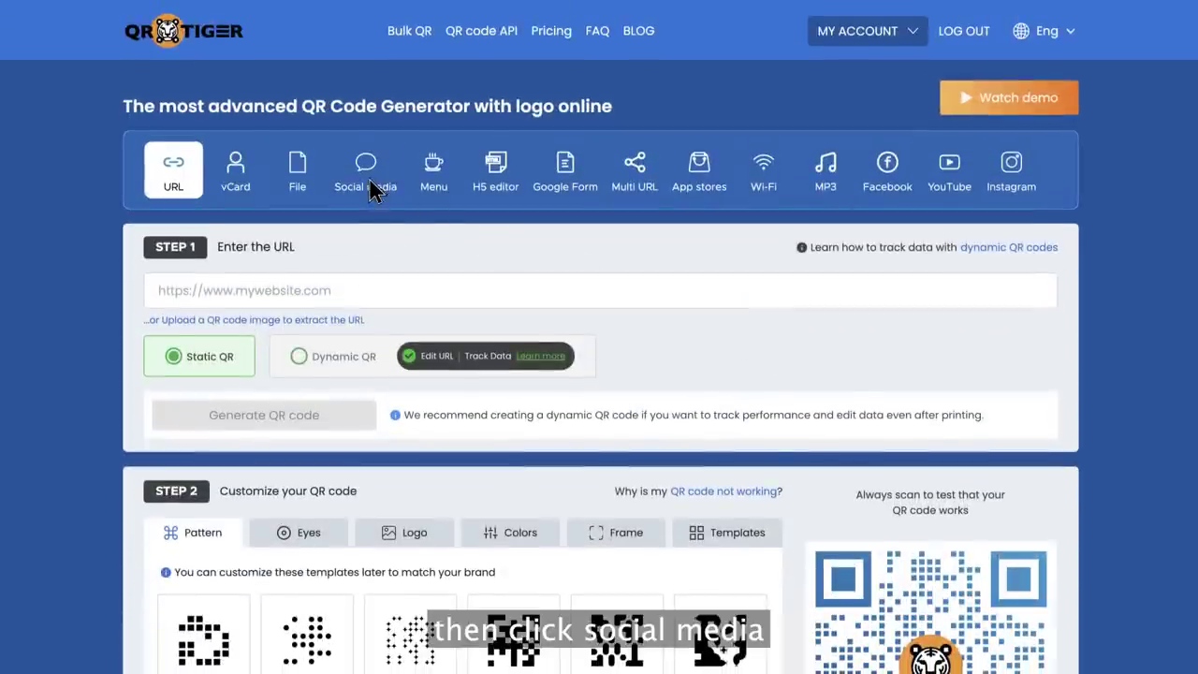
Start a social media QR code and add YouTube and Pinterest links to the landing page
left_click(373, 182)
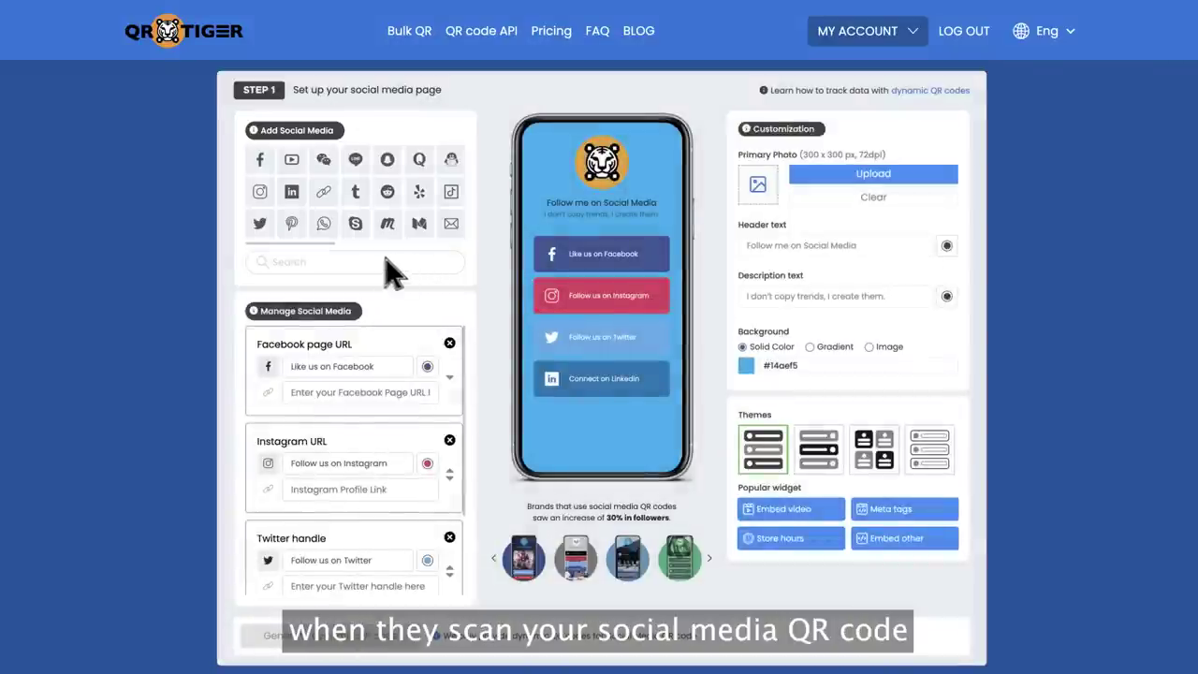
mouse_move(283, 242)
left_mouse_down()
mouse_move(451, 242)
mouse_move(281, 243)
left_mouse_up()
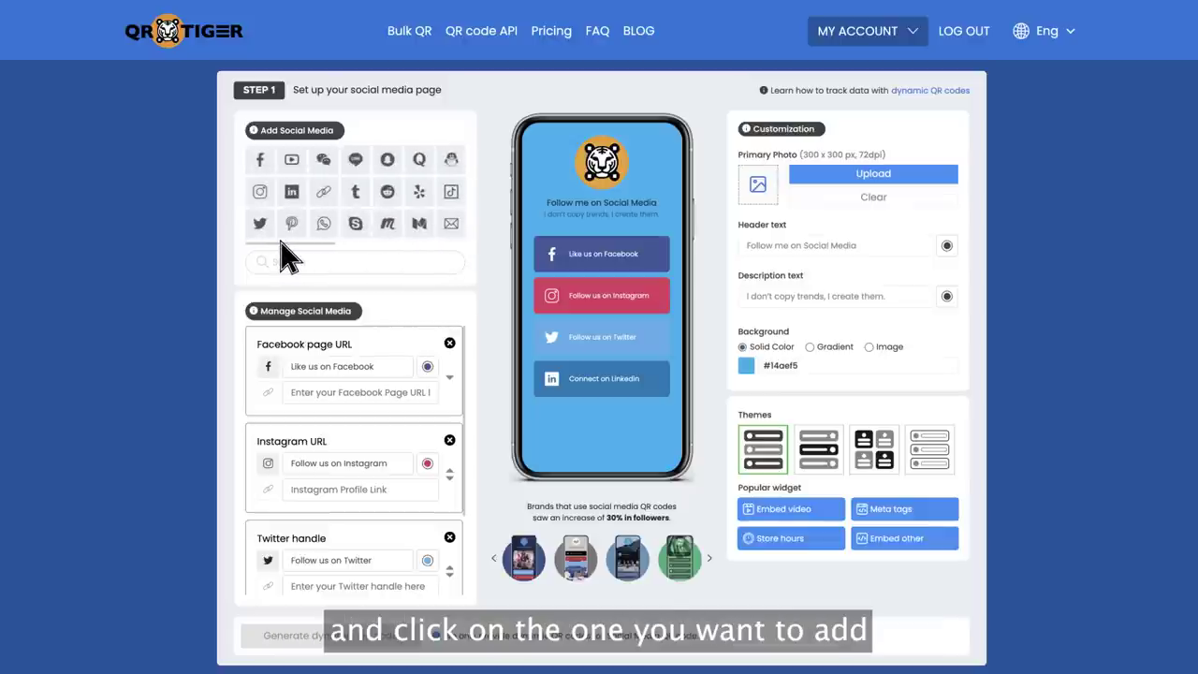
left_click(294, 169)
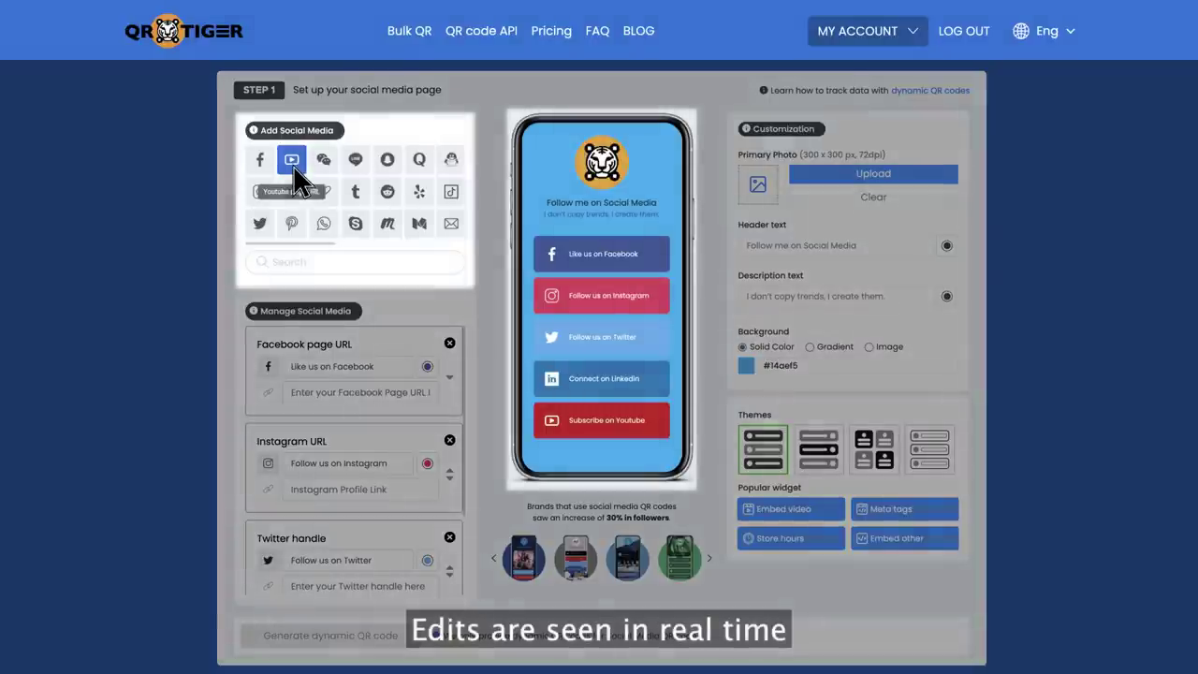
left_click(293, 225)
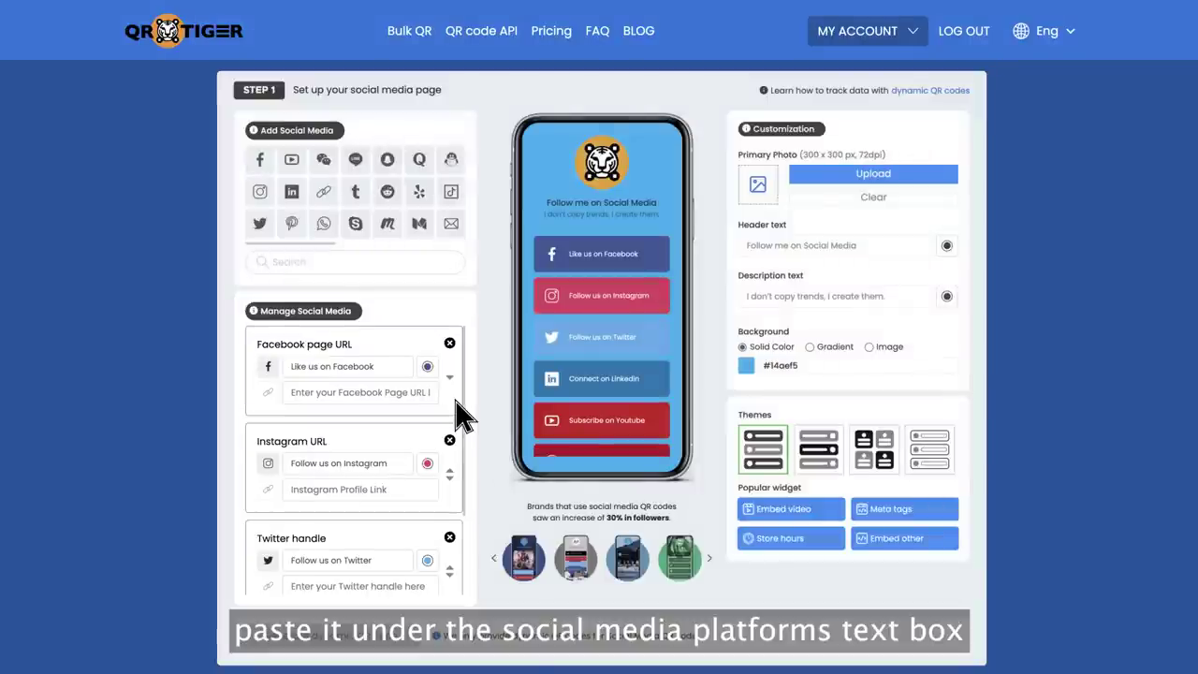
Paste the Facebook, Instagram and Twitter profile addresses into their link fields
left_click(357, 393)
type("facebook.com/corpintech/")
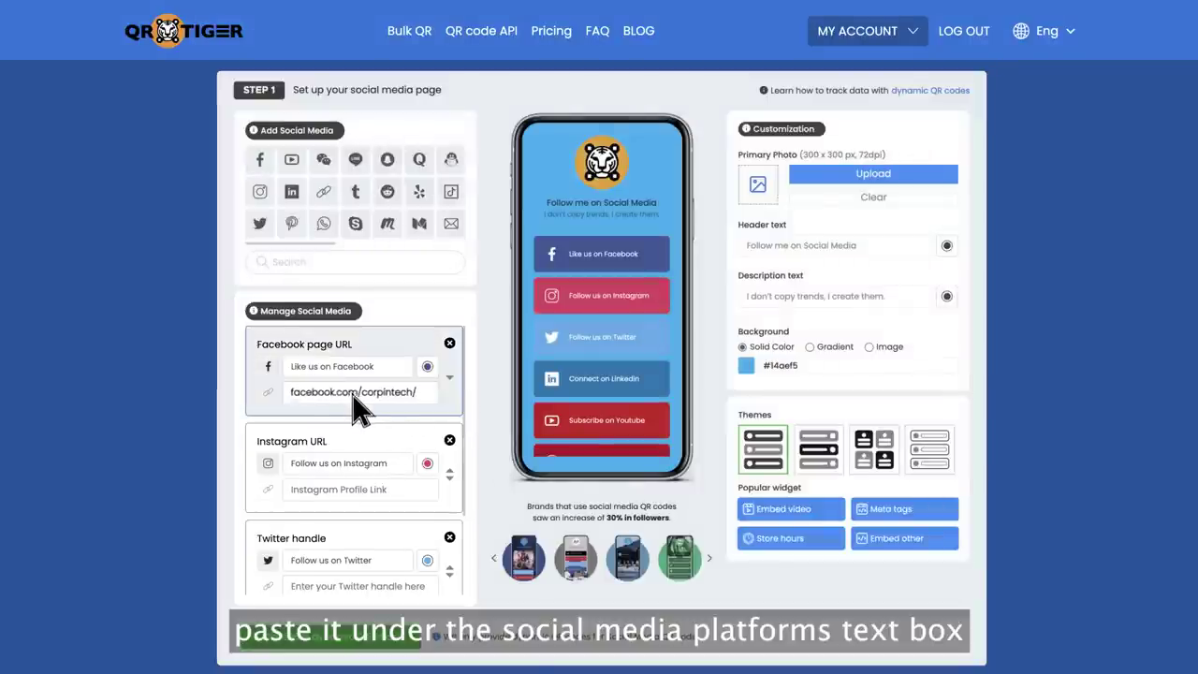
left_click(369, 489)
type("instagram.com/corpintech/")
left_click(369, 587)
type("twitter.com/corpintech/")
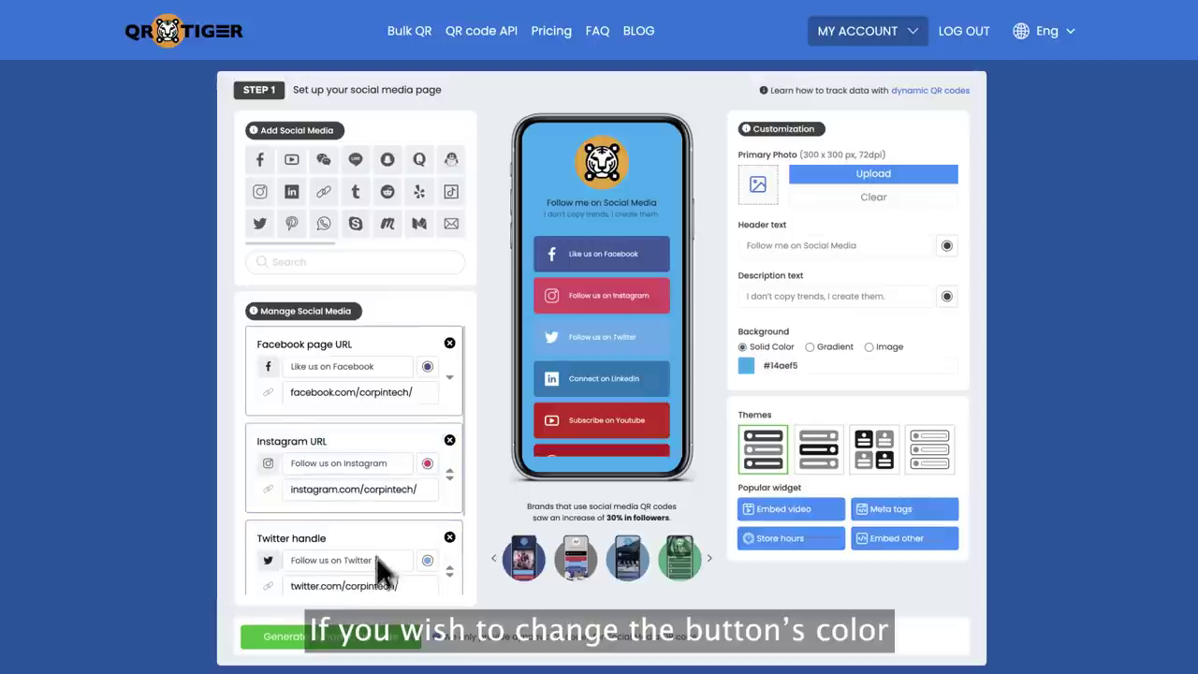
Make the Facebook button red, try reordering it, and remove the Pinterest and YouTube entries
left_click(428, 368)
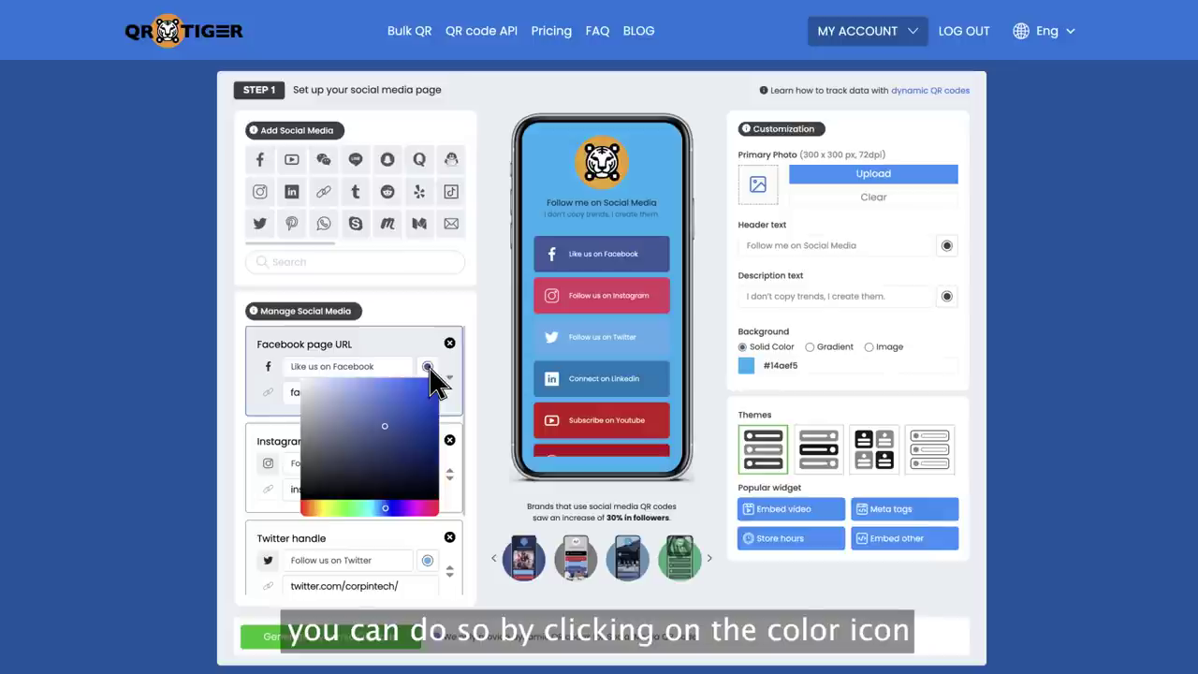
left_click(304, 507)
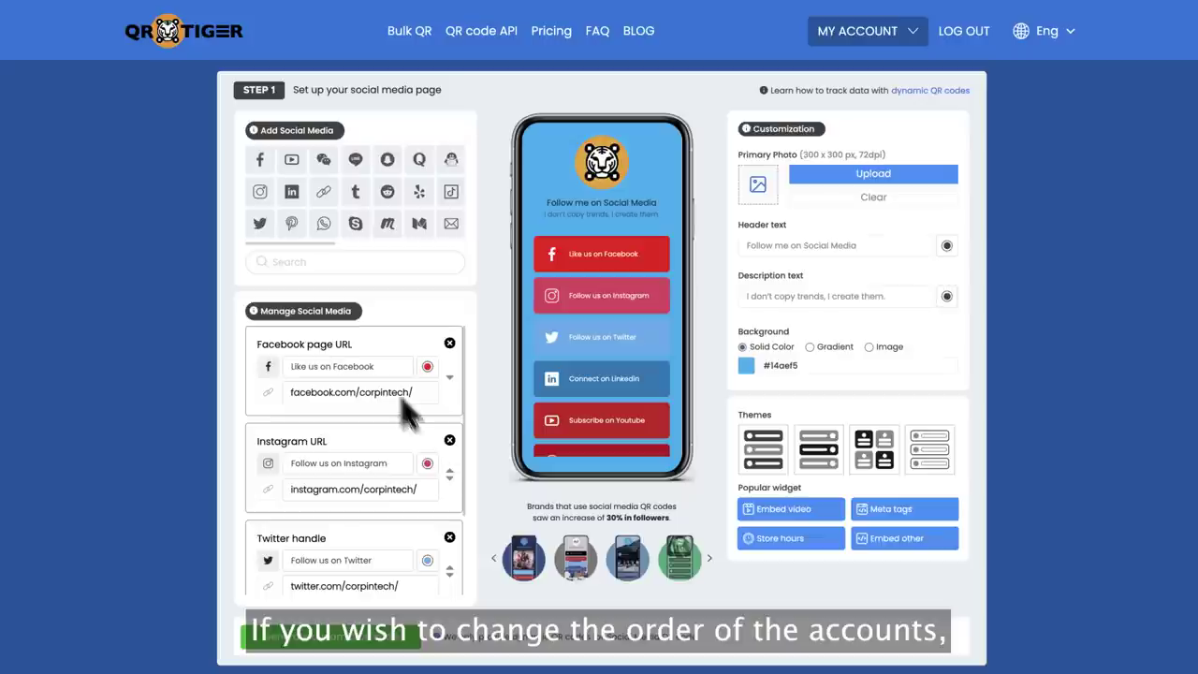
mouse_move(365, 343)
left_mouse_down()
mouse_move(388, 337)
mouse_move(393, 354)
mouse_move(355, 444)
mouse_move(361, 355)
left_mouse_up()
scroll(362, 428, "down", 6)
left_click(449, 515)
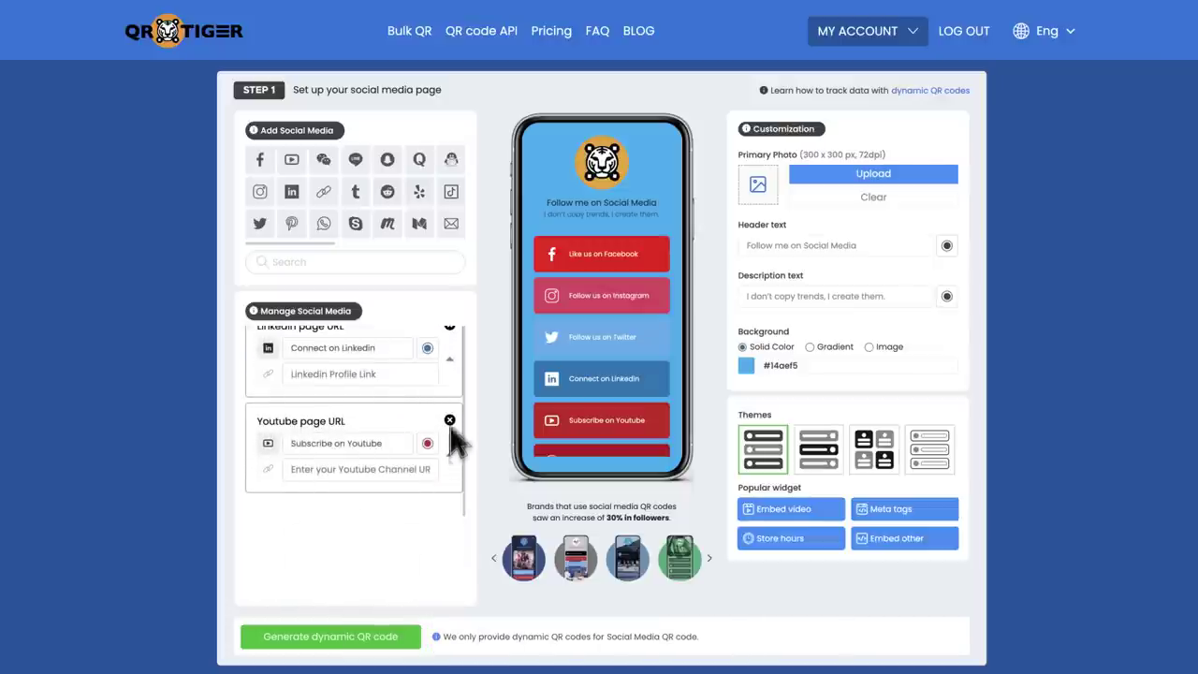
left_click(449, 421)
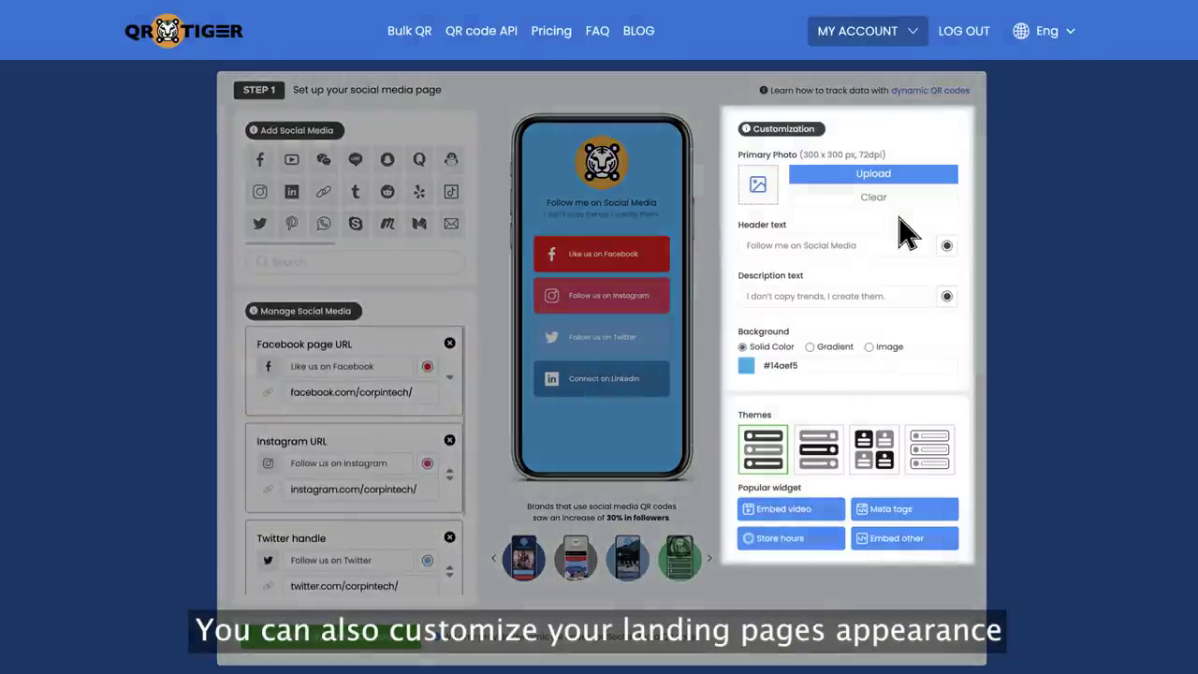
Set the red target logo as primary photo, an image background, and white header and description text
left_click(876, 178)
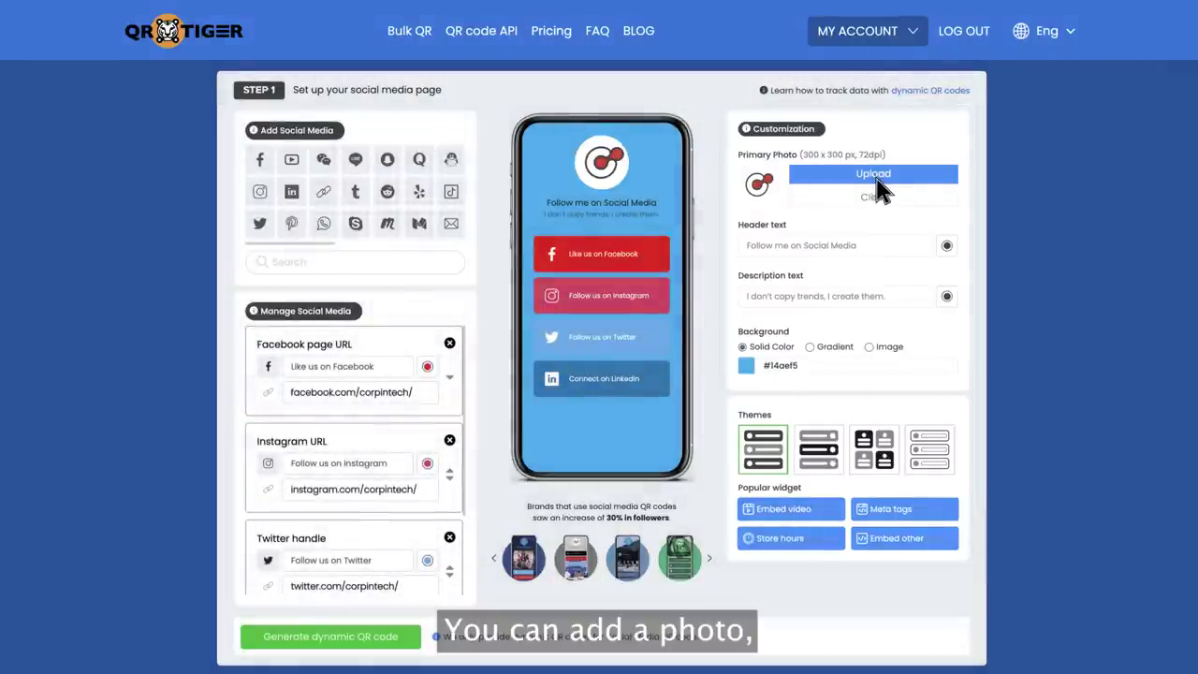
left_click(810, 348)
left_click(869, 347)
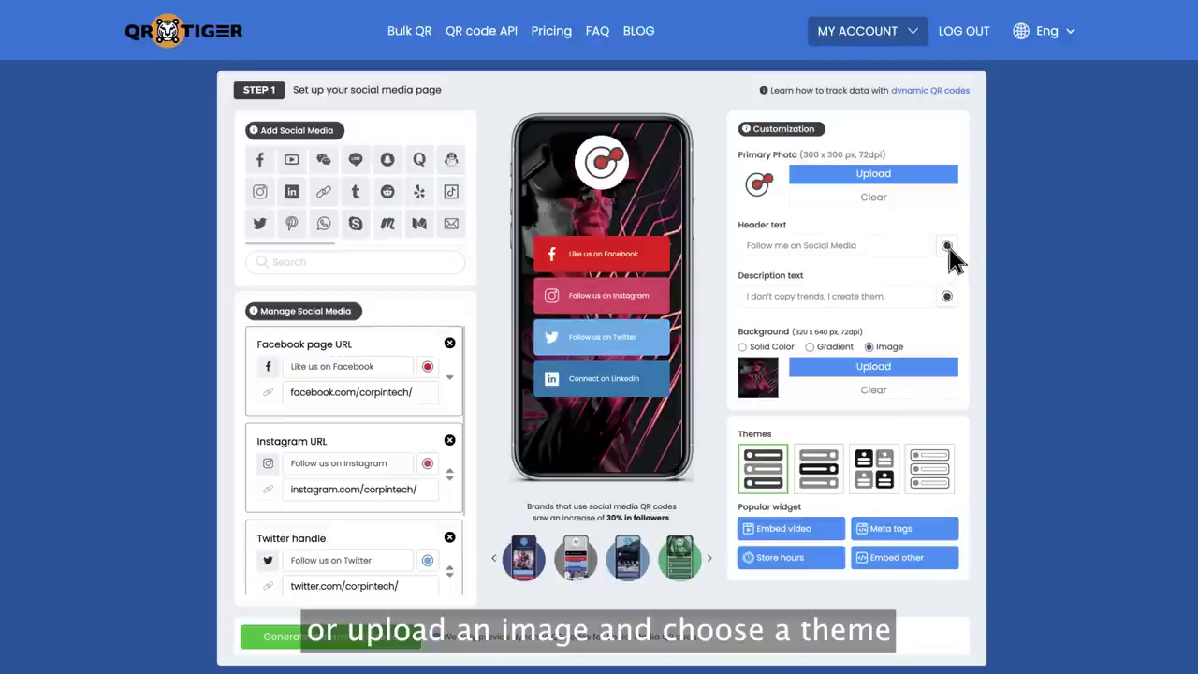
left_click(947, 245)
left_click(832, 273)
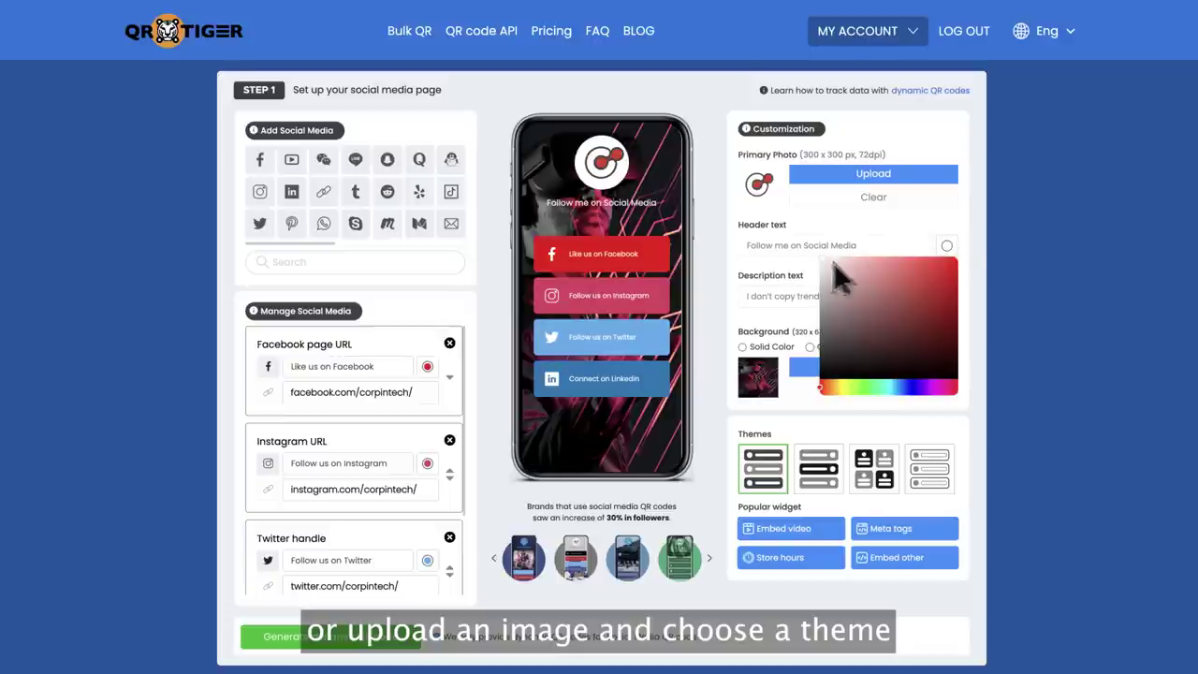
left_click(946, 296)
left_click(822, 312)
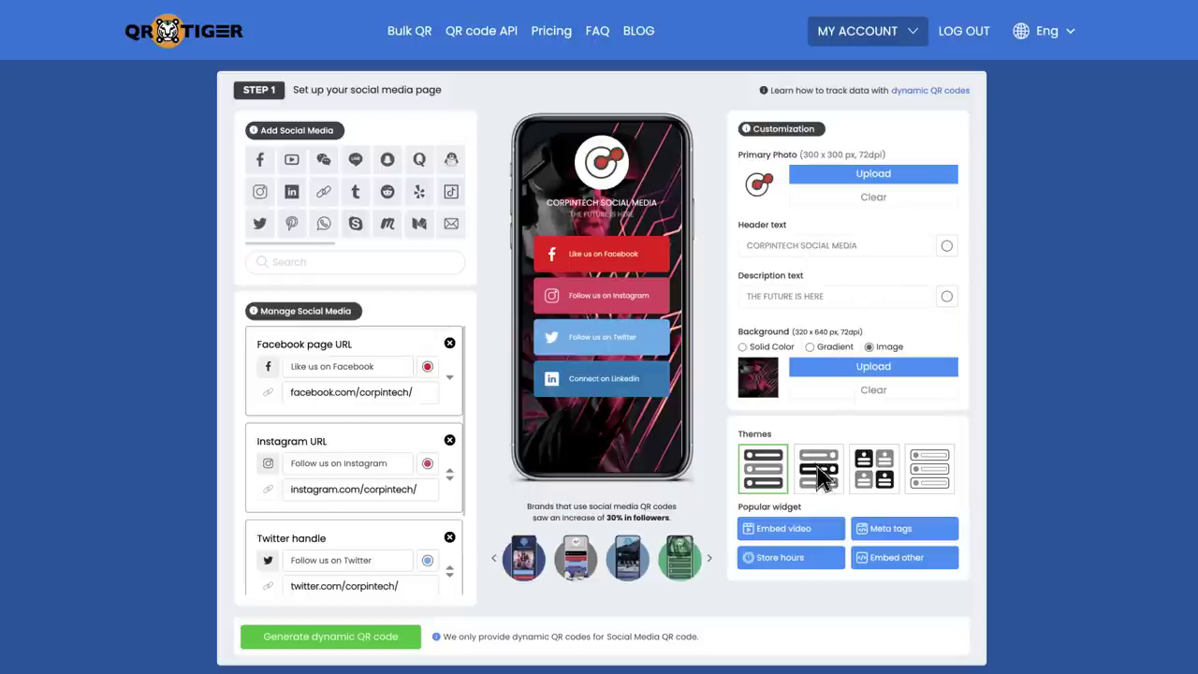
Choose the outlined button theme and preview the YouTube, store hours and meta tag widgets
left_click(824, 473)
left_click(878, 478)
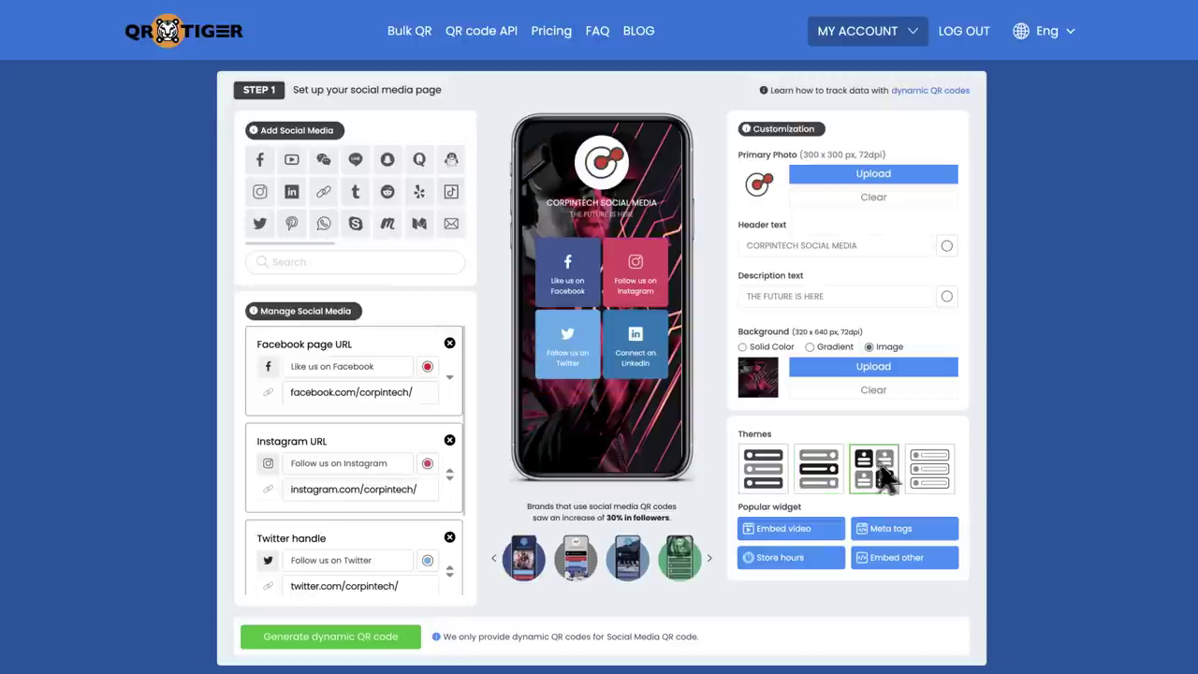
left_click(936, 479)
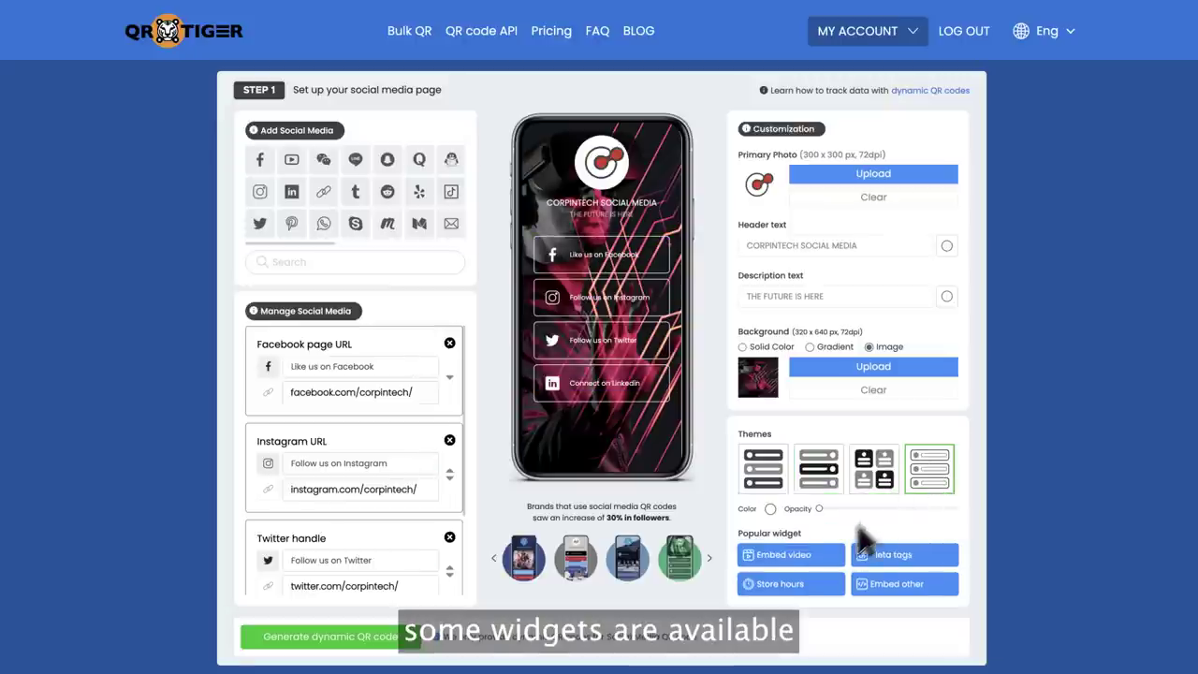
left_click(823, 558)
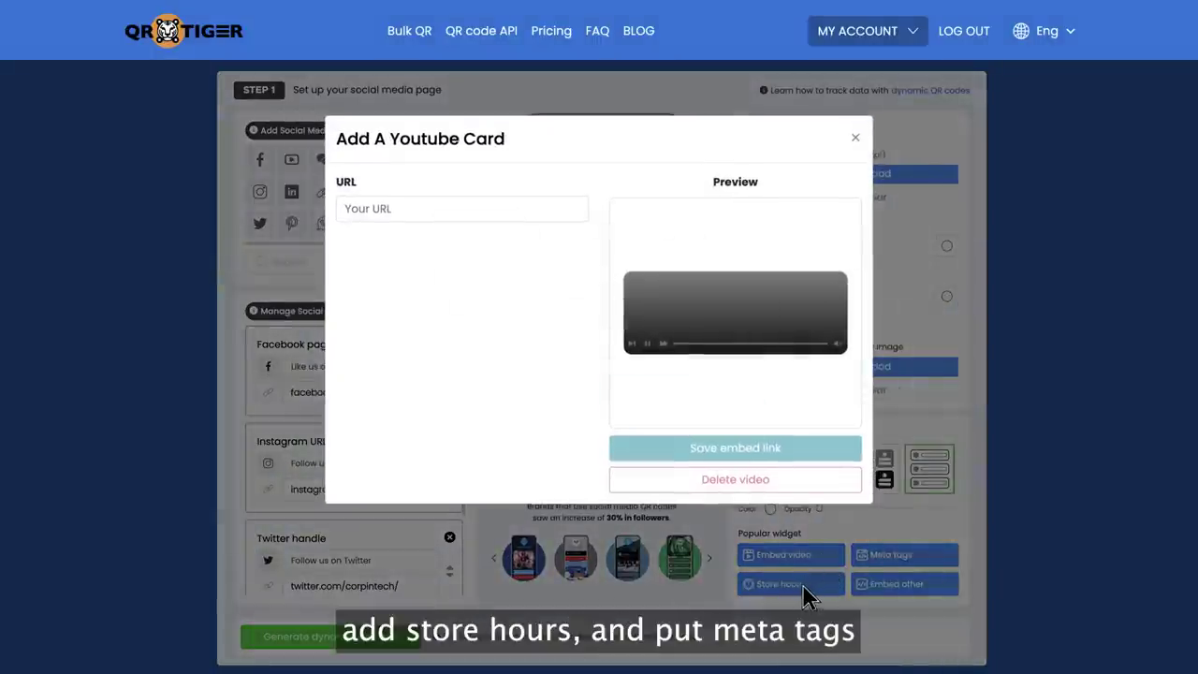
left_click(805, 596)
left_click(885, 560)
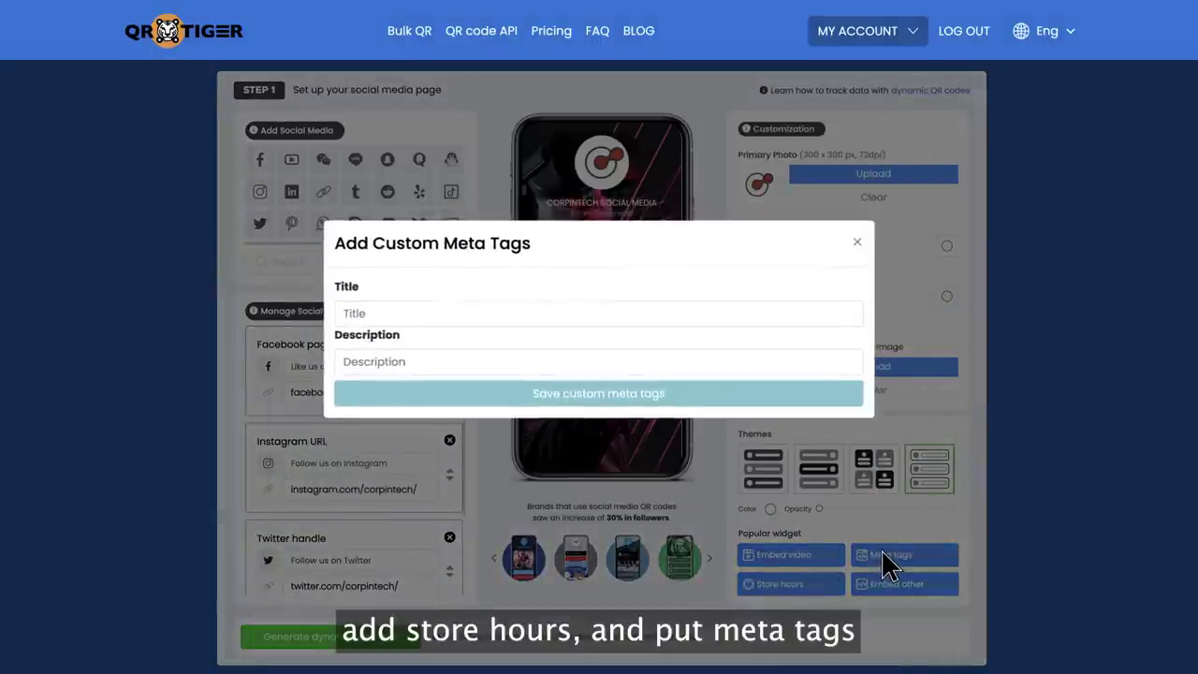
left_click(885, 560)
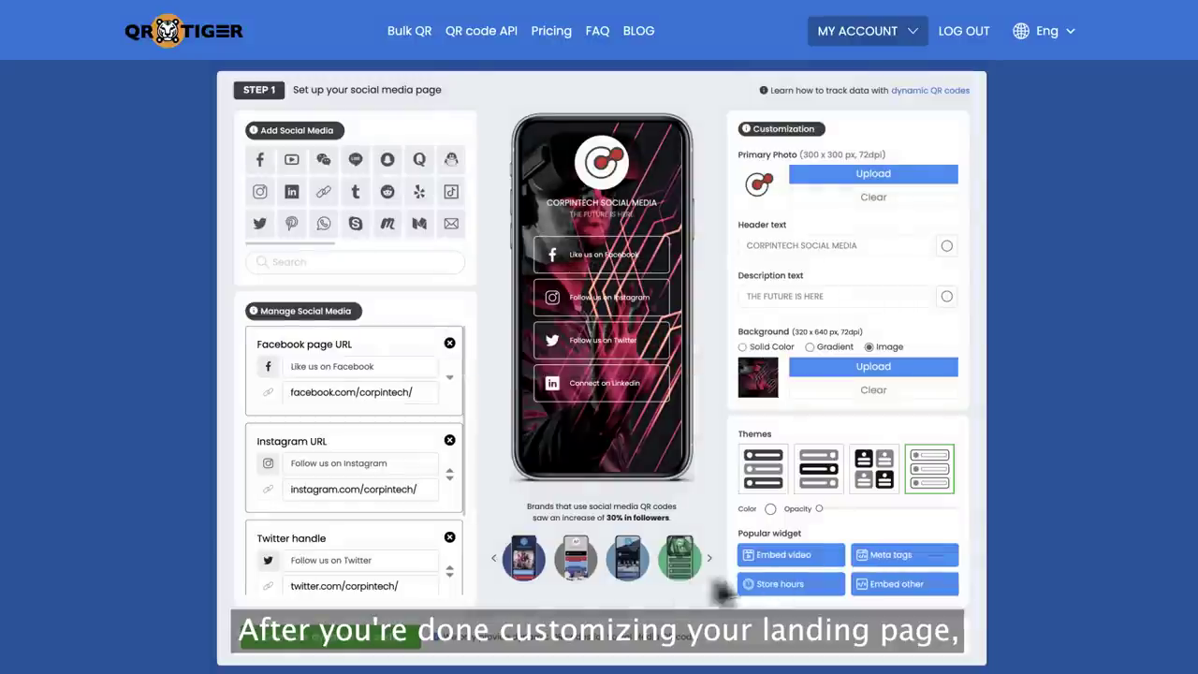
Generate the dynamic QR code, then give it a new eye shape and the centre logo
left_click(367, 643)
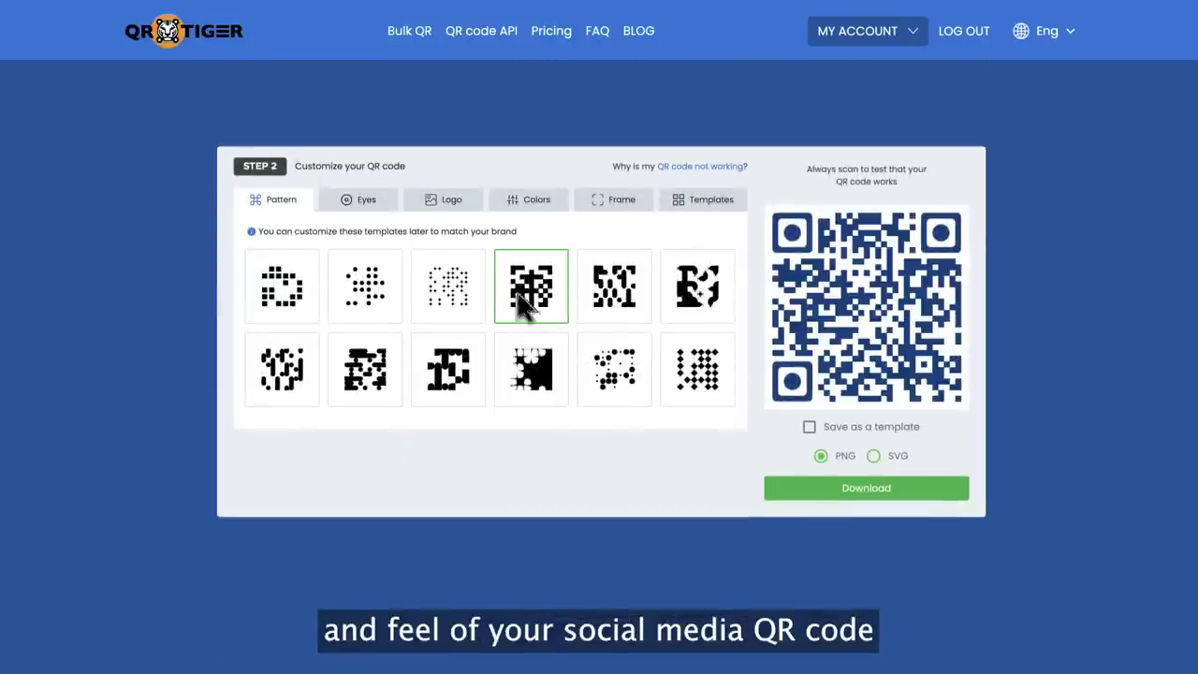
left_click(370, 201)
left_click(521, 360)
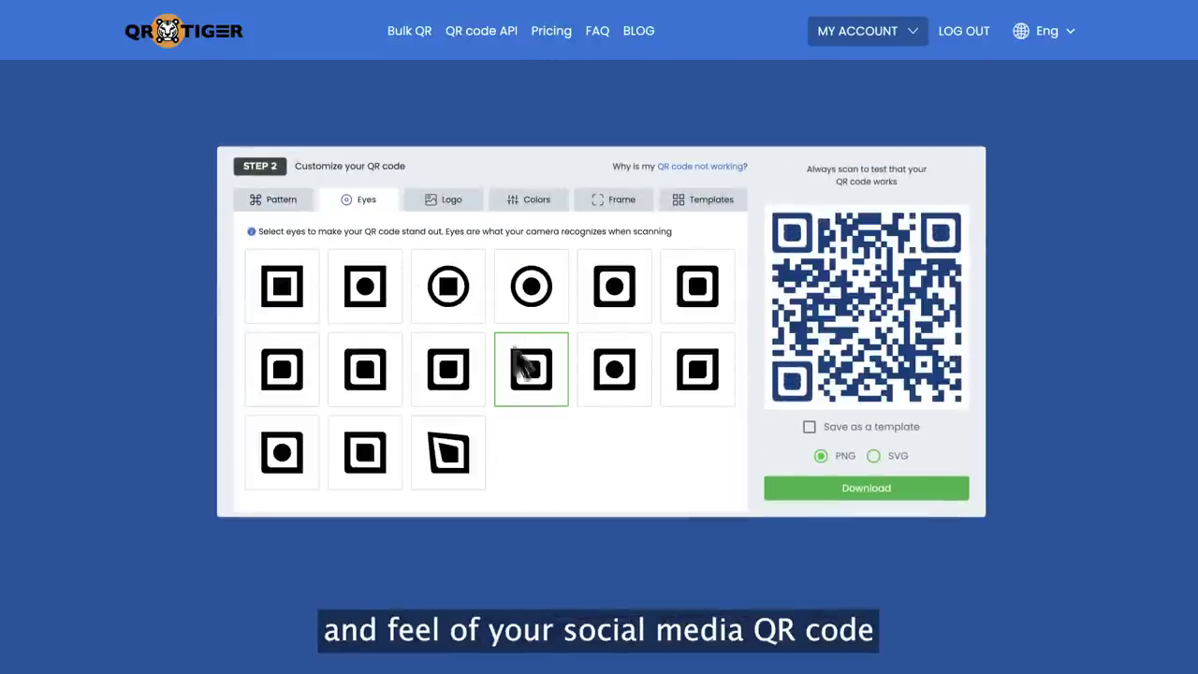
left_click(447, 206)
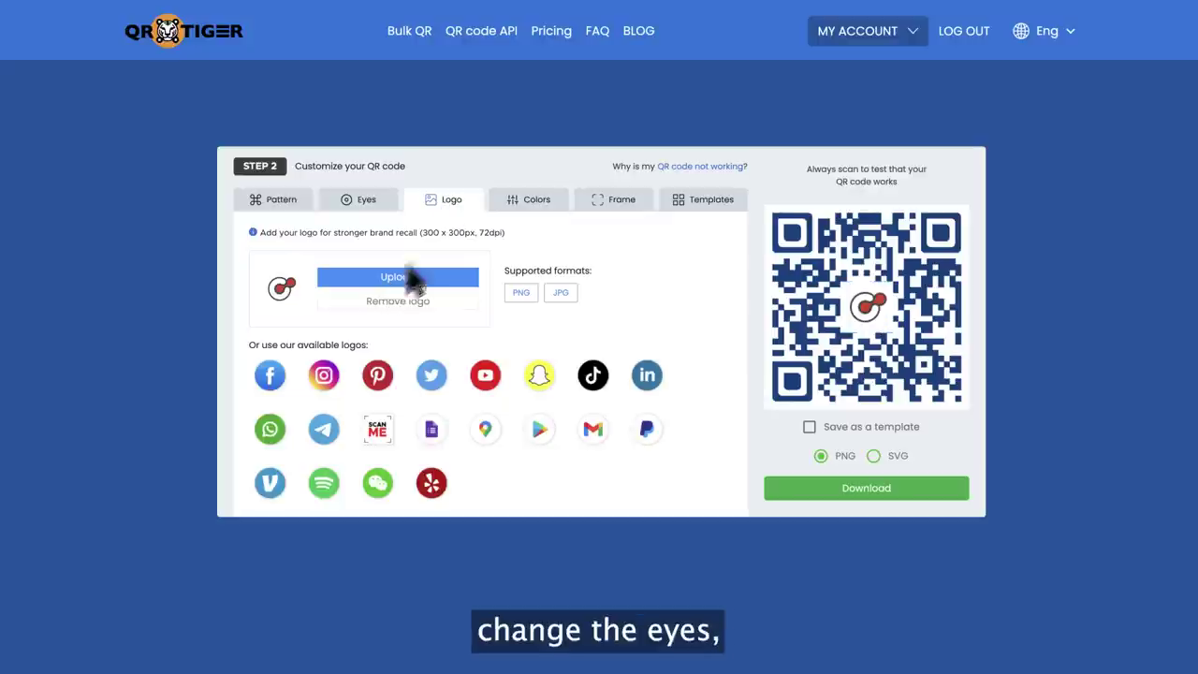
Color the modules #292929, with custom red #d83d0c outer eyes and #292929 inner eyes
left_click(526, 203)
left_click(258, 276)
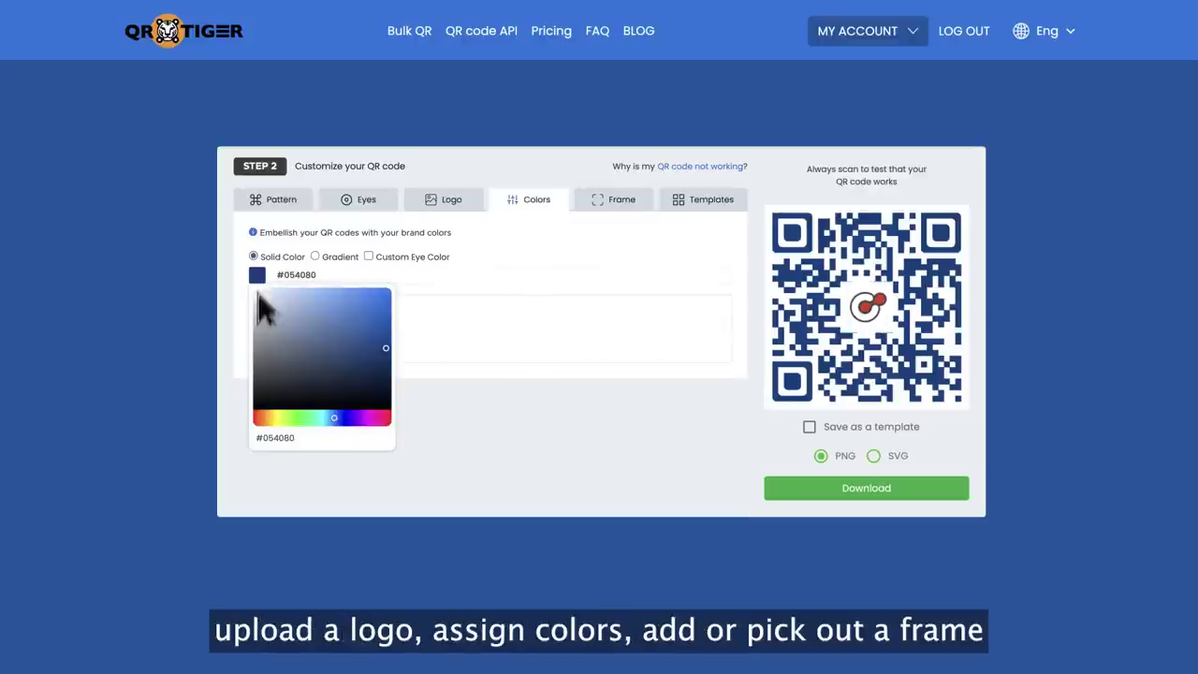
left_click(257, 403)
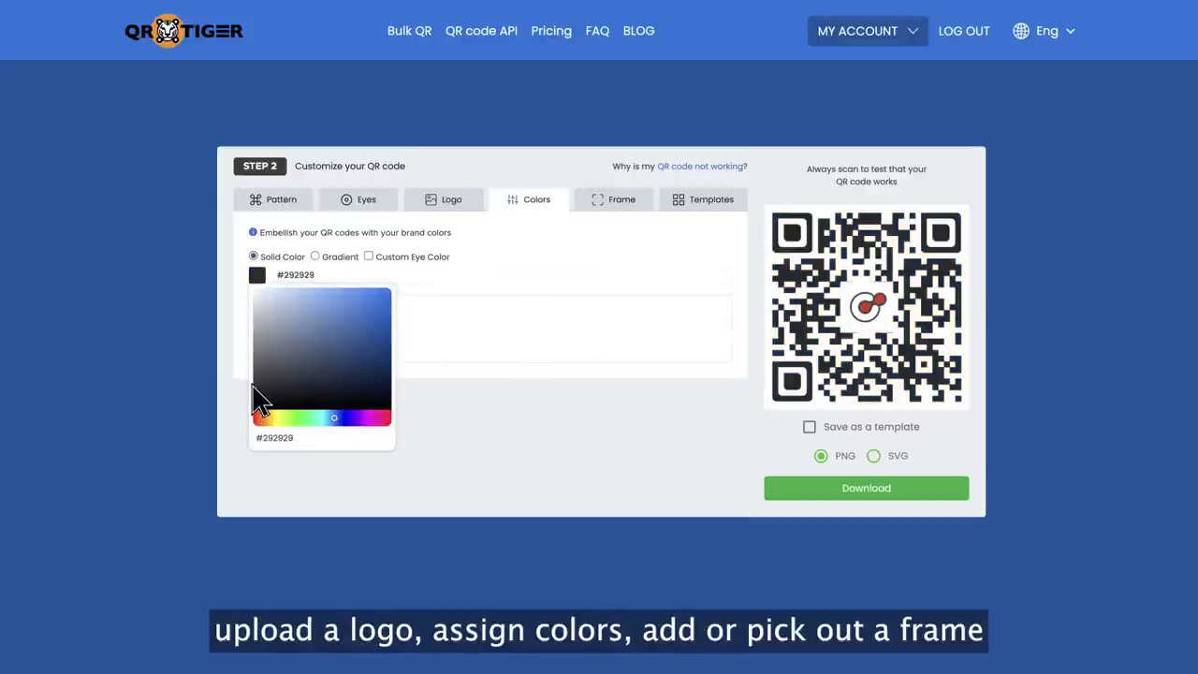
left_click(369, 258)
left_click(265, 327)
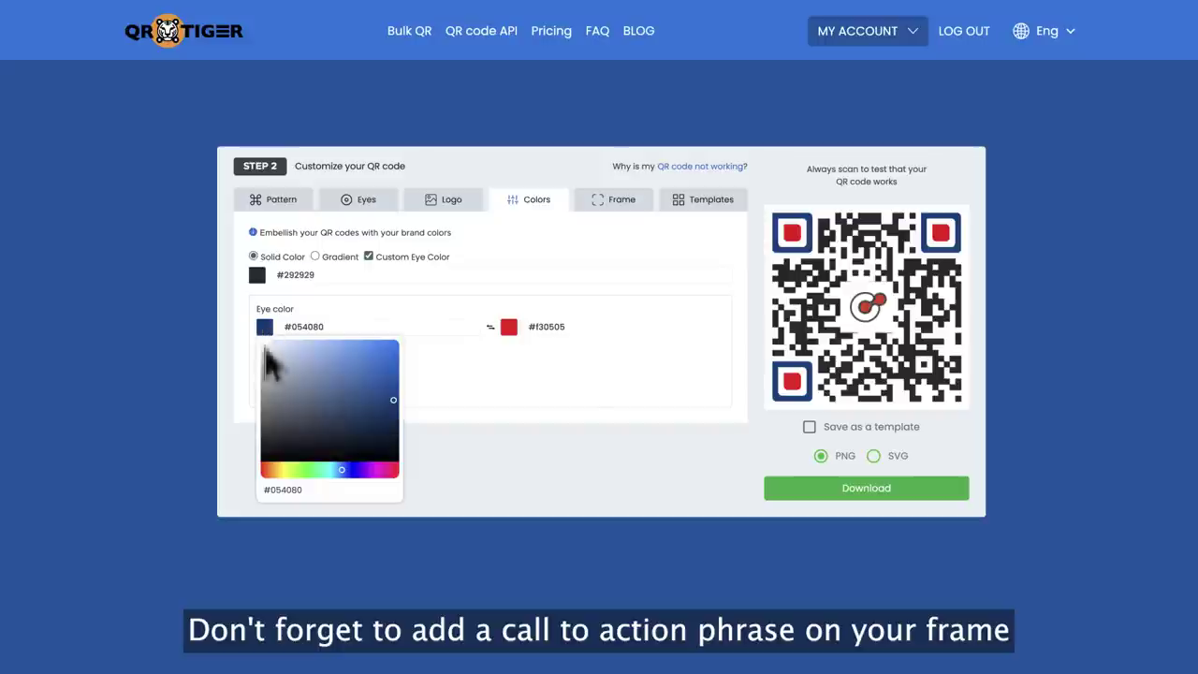
left_click(264, 470)
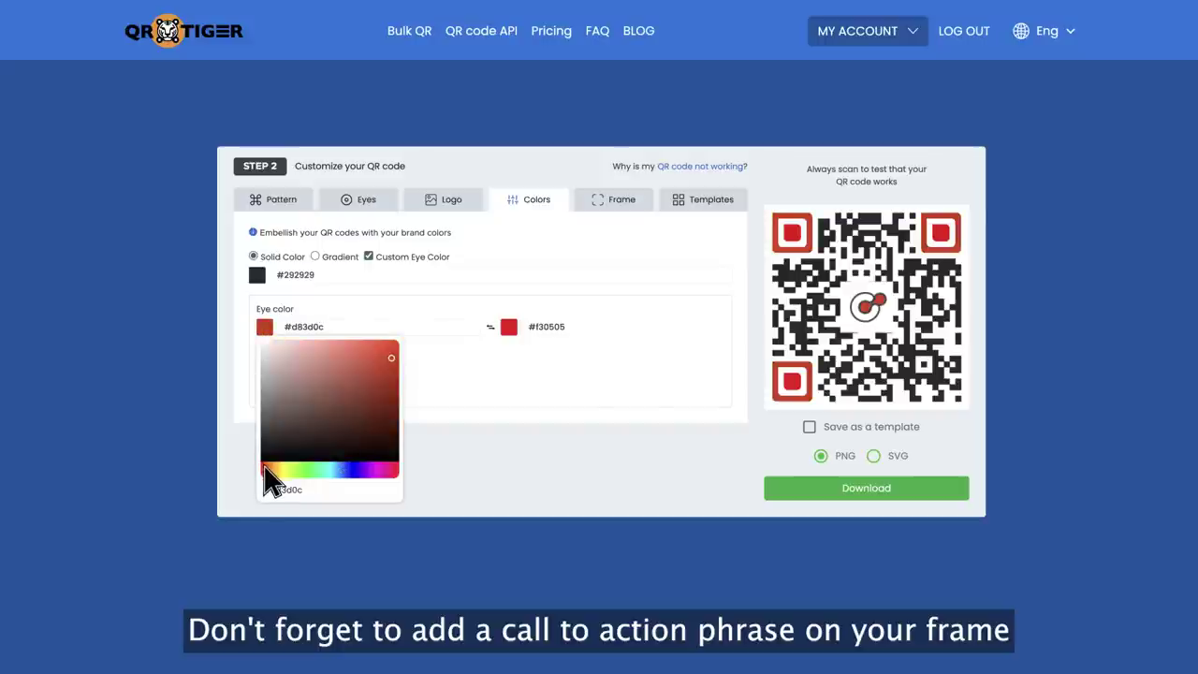
left_click(509, 327)
left_click(507, 456)
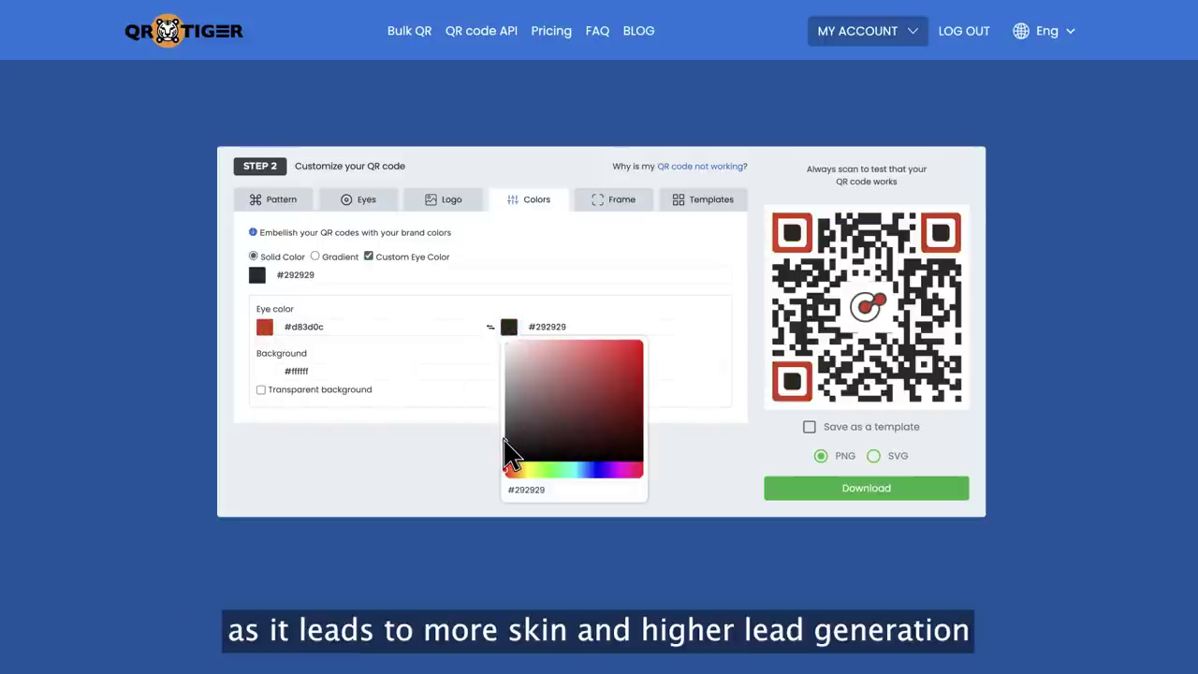
left_click(613, 202)
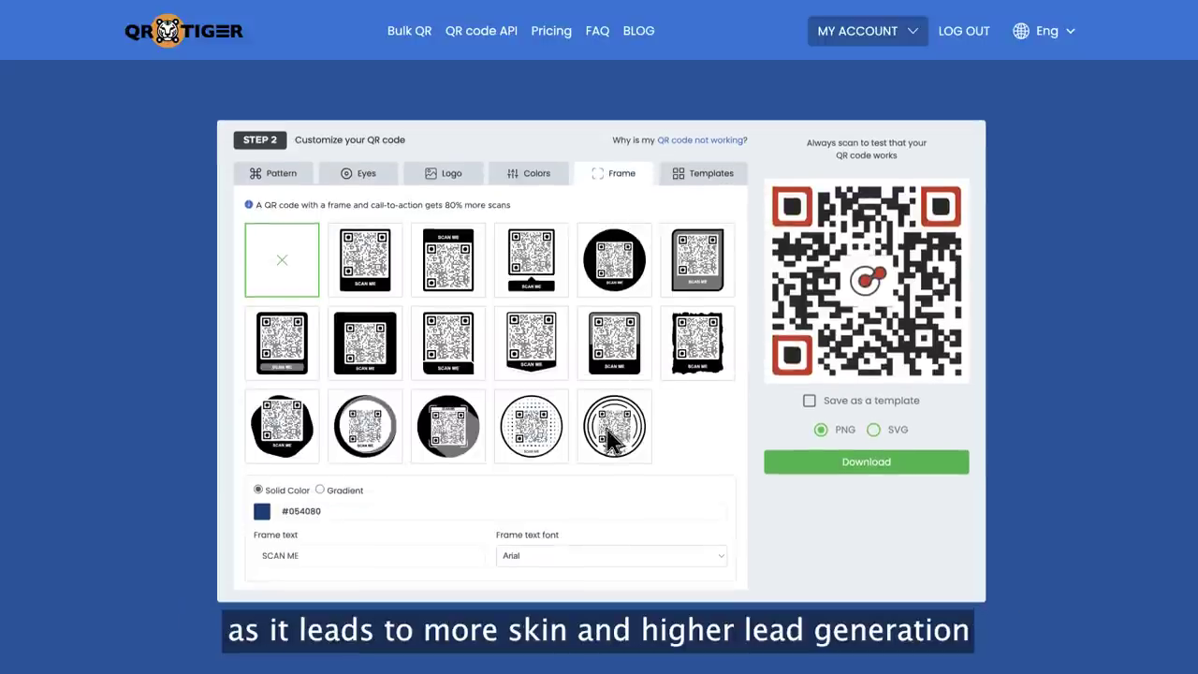
Wrap the code in a red circular frame captioned 'Social Media' and choose SVG download format
left_click(613, 428)
scroll(272, 510, "down", 1)
left_click(263, 482)
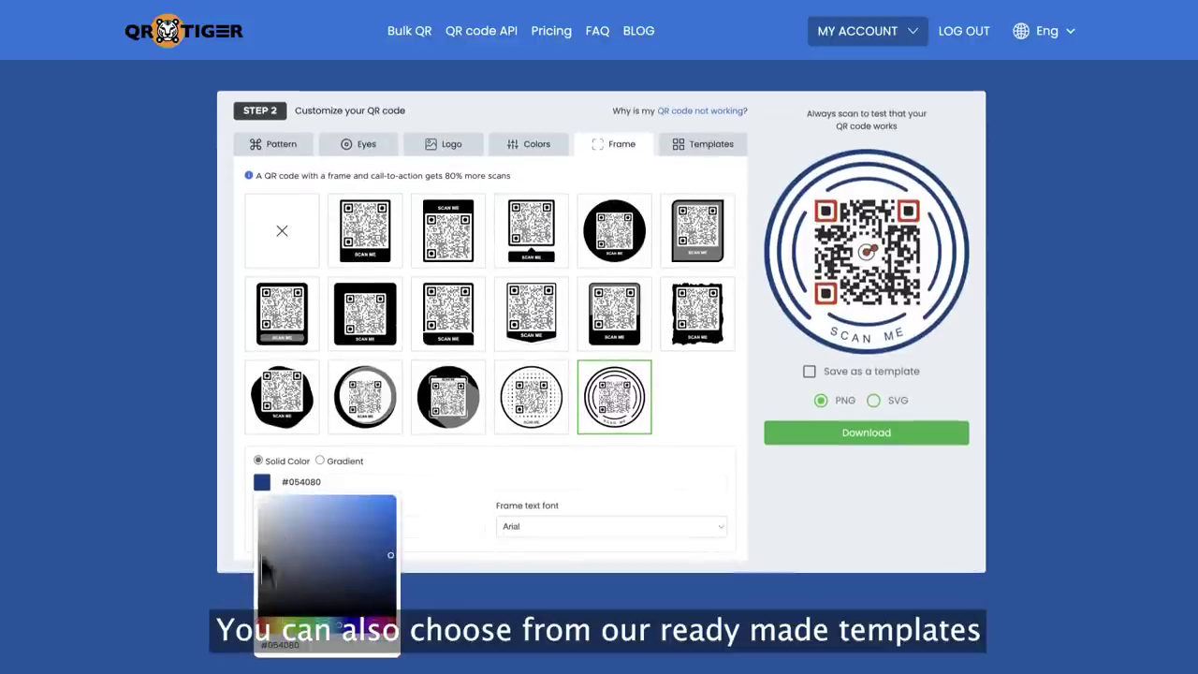
left_click(266, 625)
scroll(307, 575, "up", 1)
left_click(318, 562)
type("Social Media")
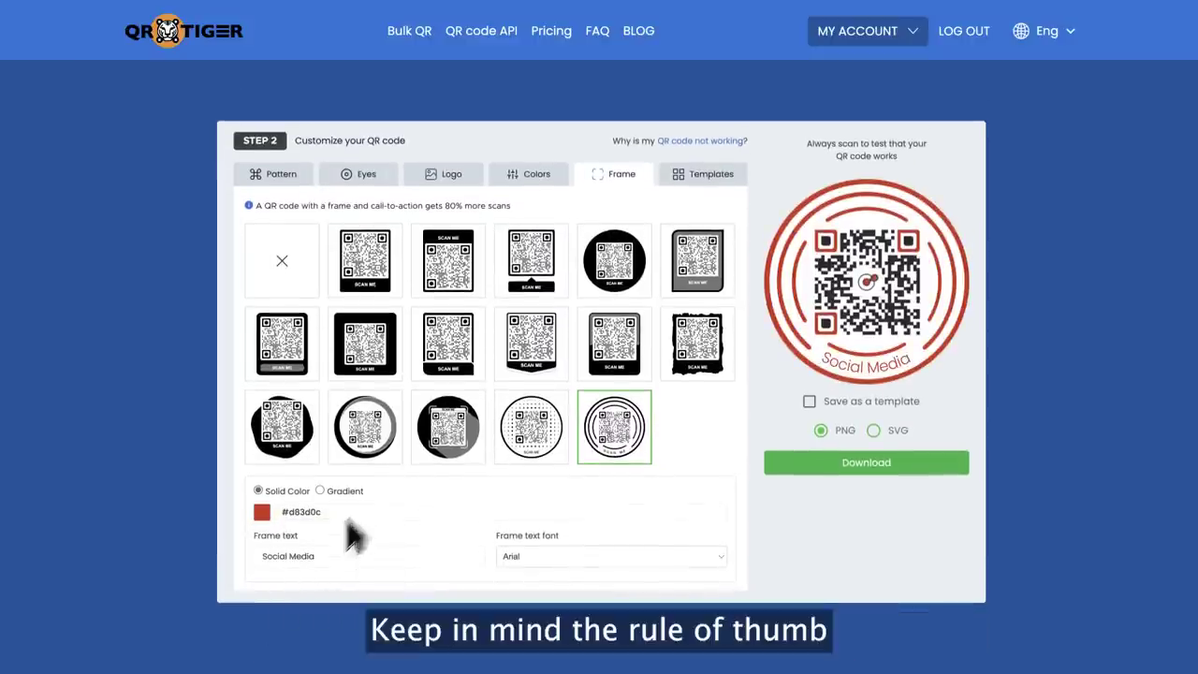
left_click(707, 185)
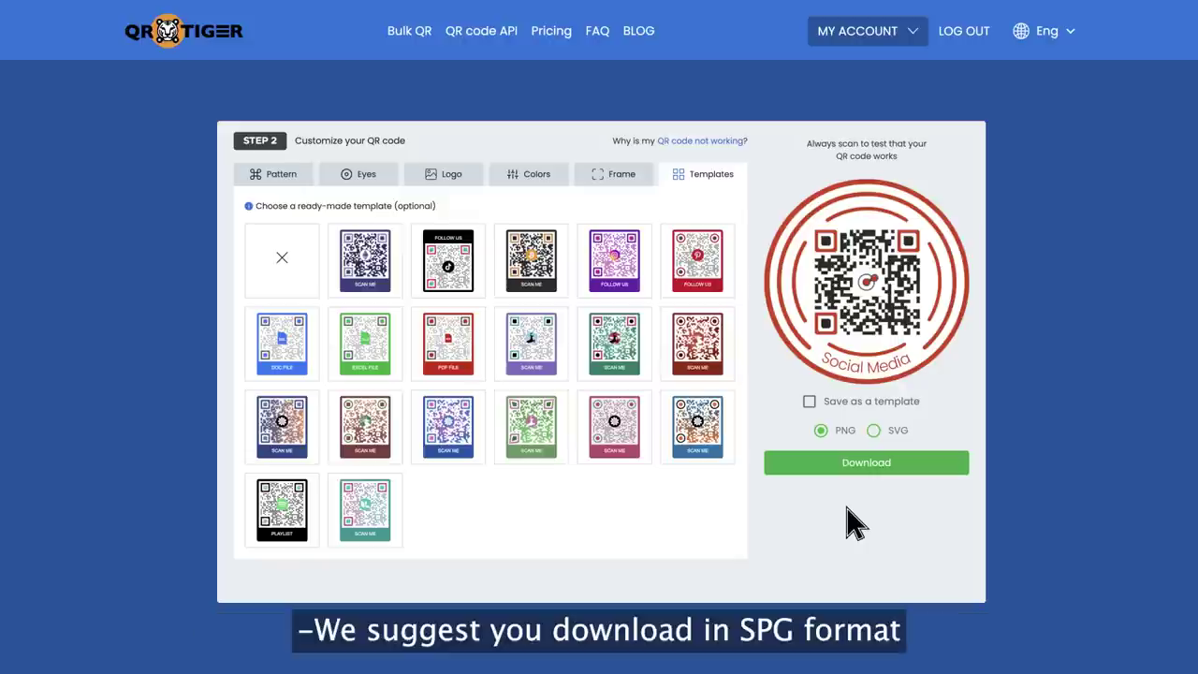
left_click(873, 430)
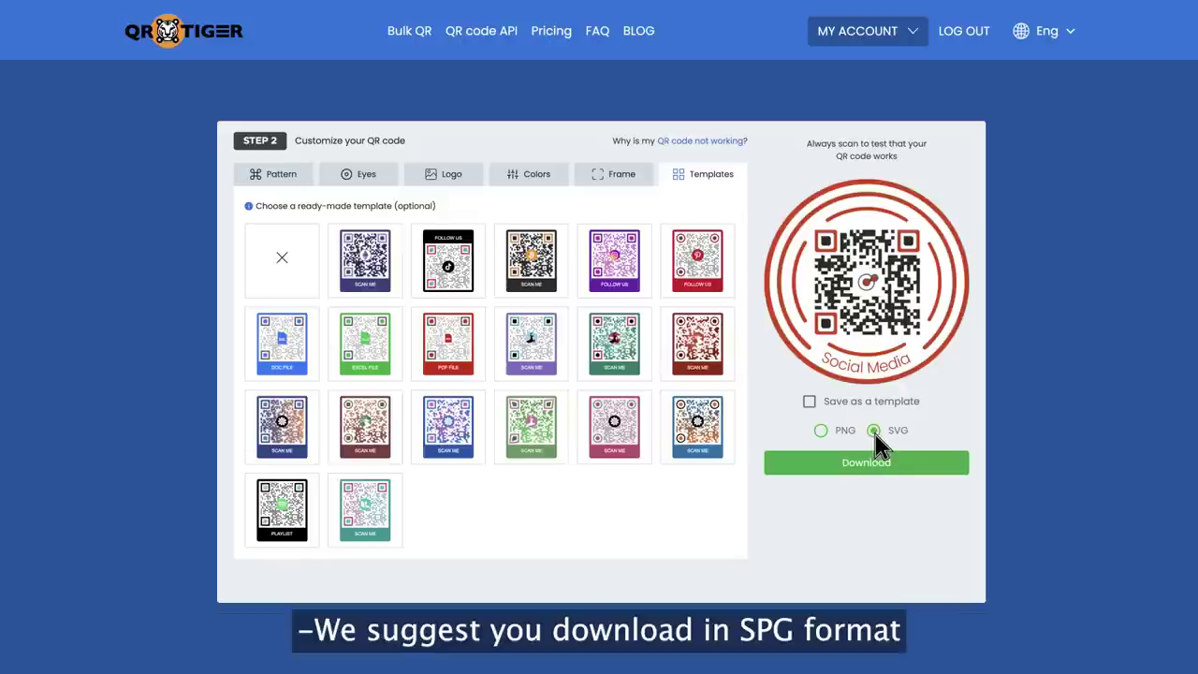